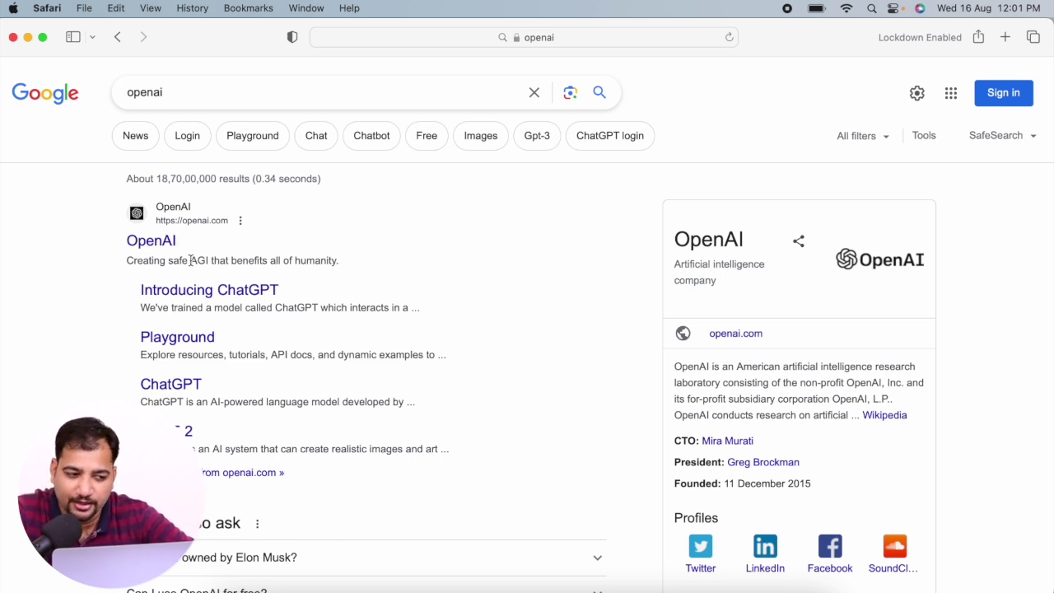
# - Open the official OpenAI website from the search results
pyautogui.scroll(-1, 308, 549)
pyautogui.scroll(-1, 309, 549)
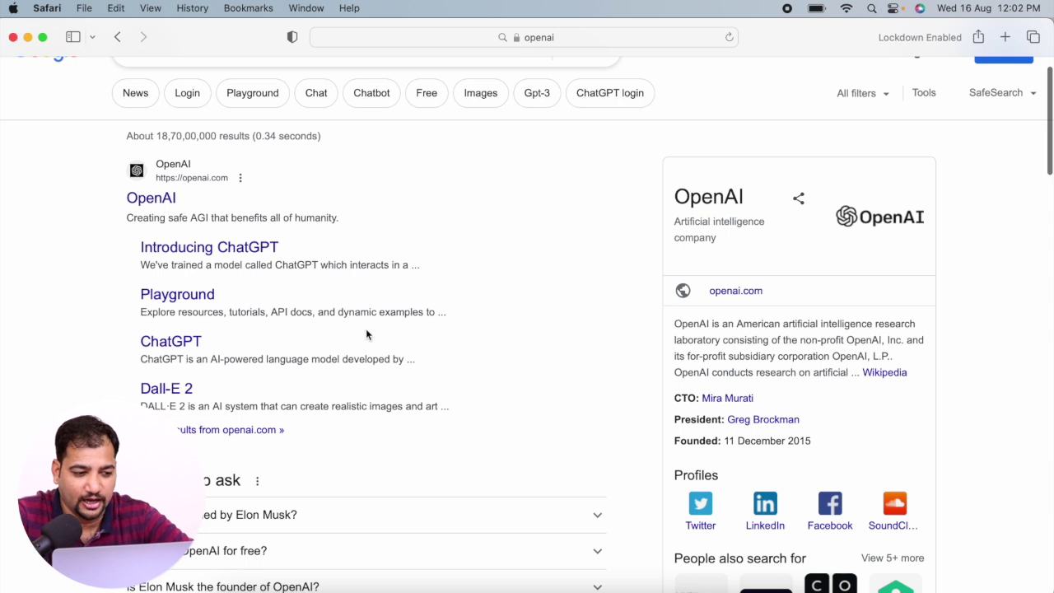
pyautogui.scroll(2, 366, 330)
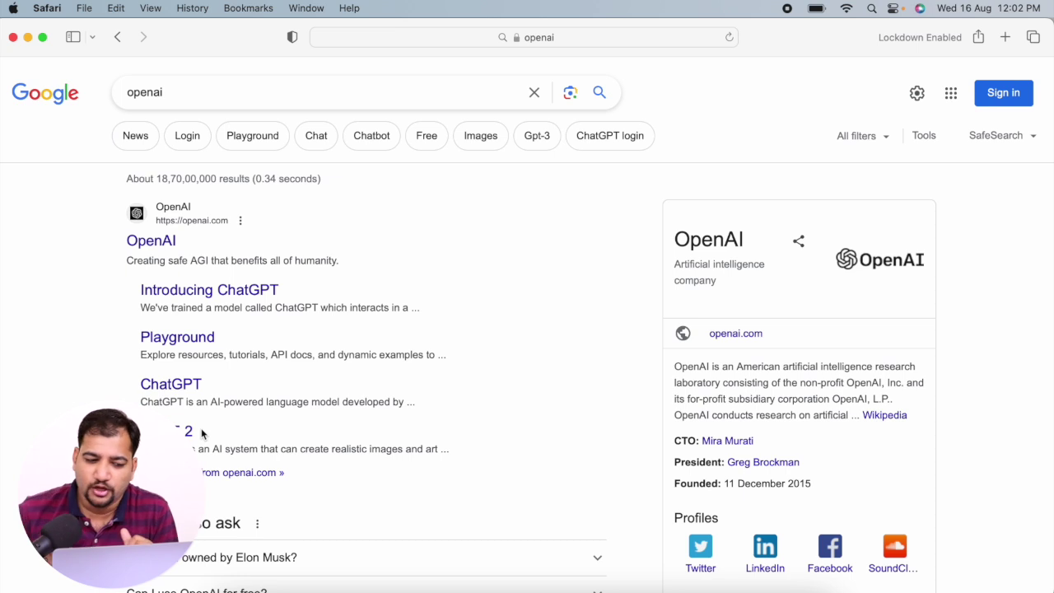
pyautogui.click(151, 244)
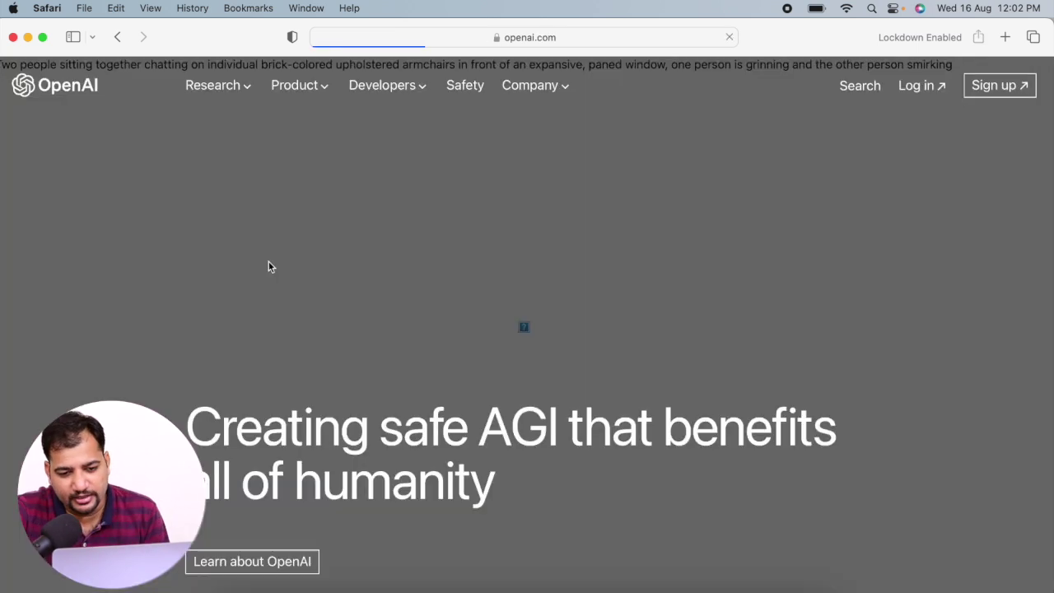
# - Open OpenAI's account sign-up page and choose to continue with Google
pyautogui.scroll(-5, 619, 349)
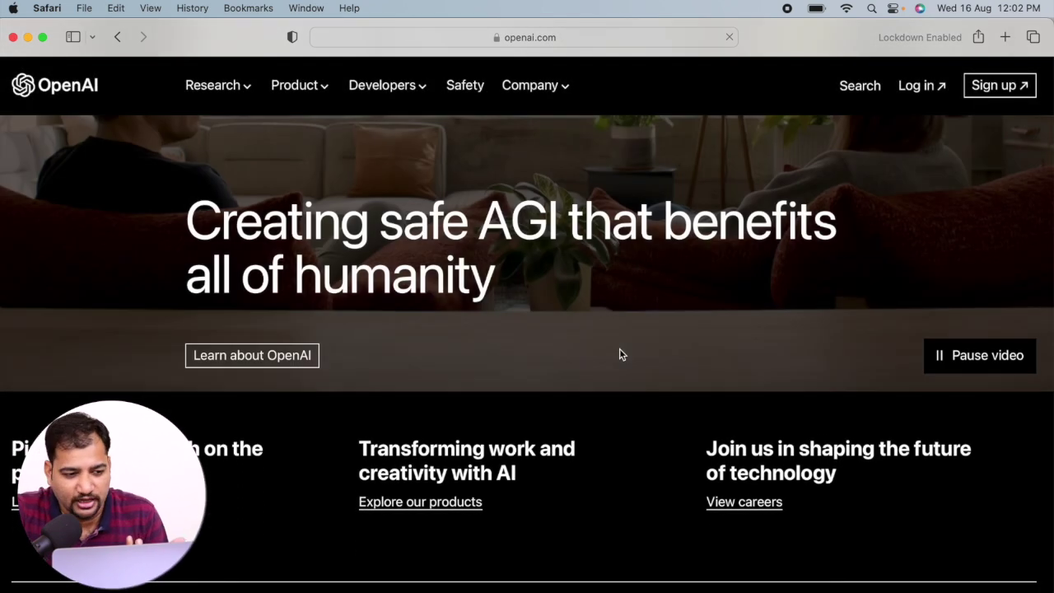
pyautogui.scroll(5, 620, 353)
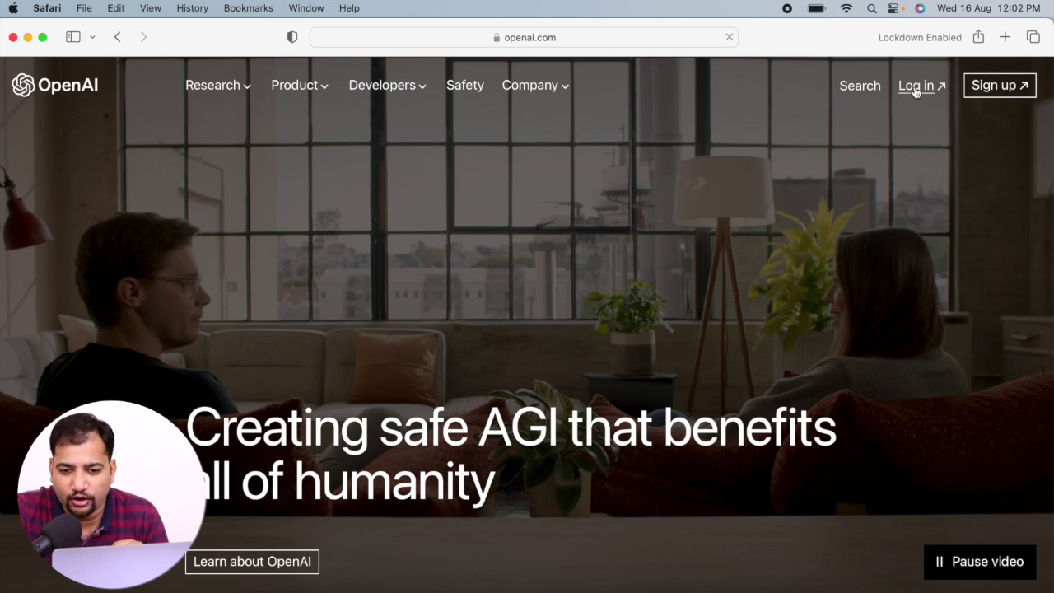
pyautogui.click(989, 95)
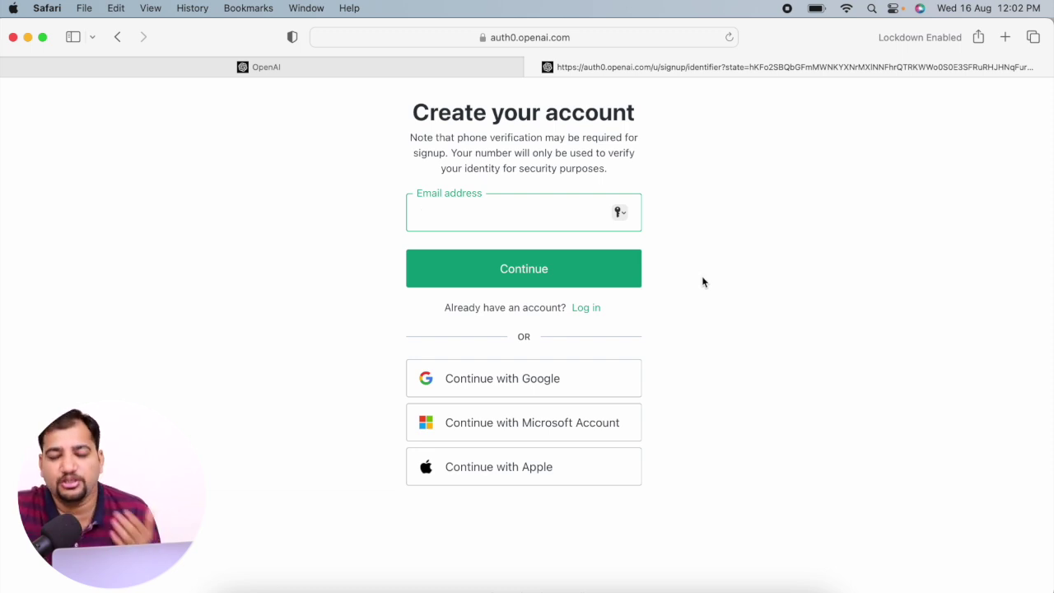
pyautogui.click(542, 383)
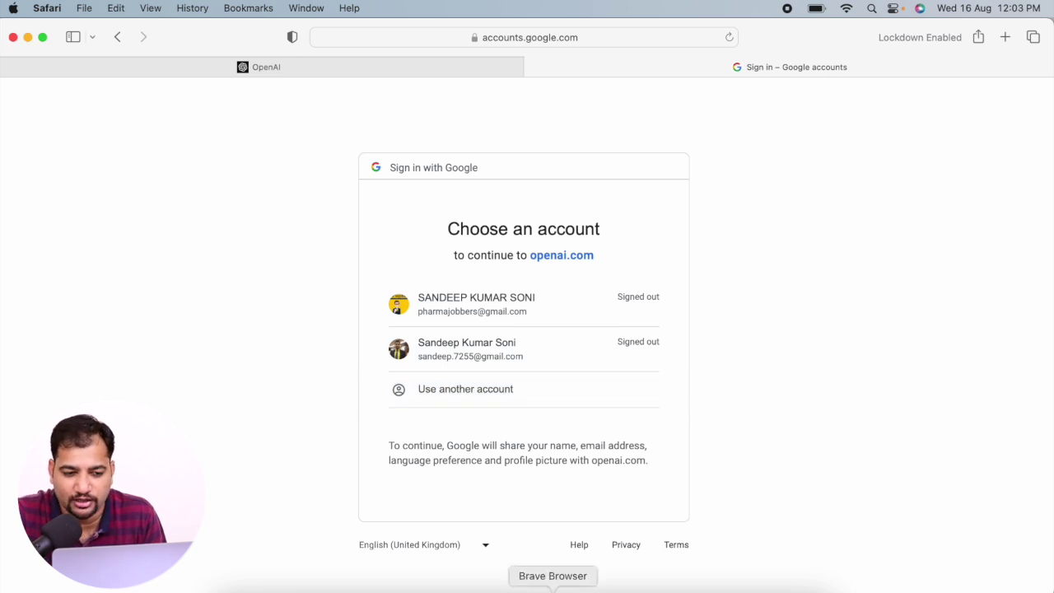
# - Switch to Brave Browser and open chat.openai.com
pyautogui.click(552, 586)
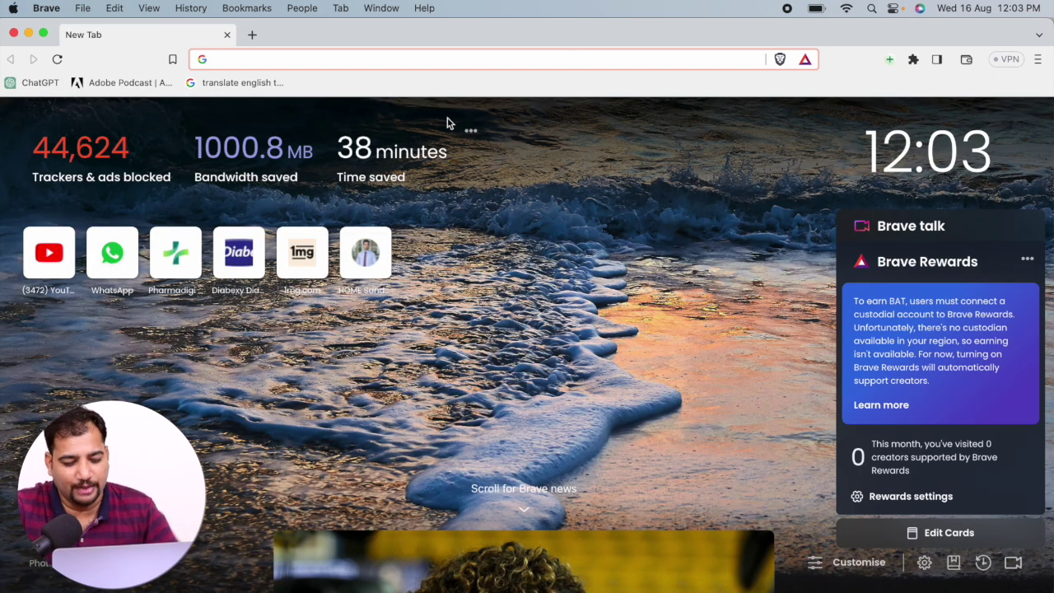
pyautogui.write('ch')
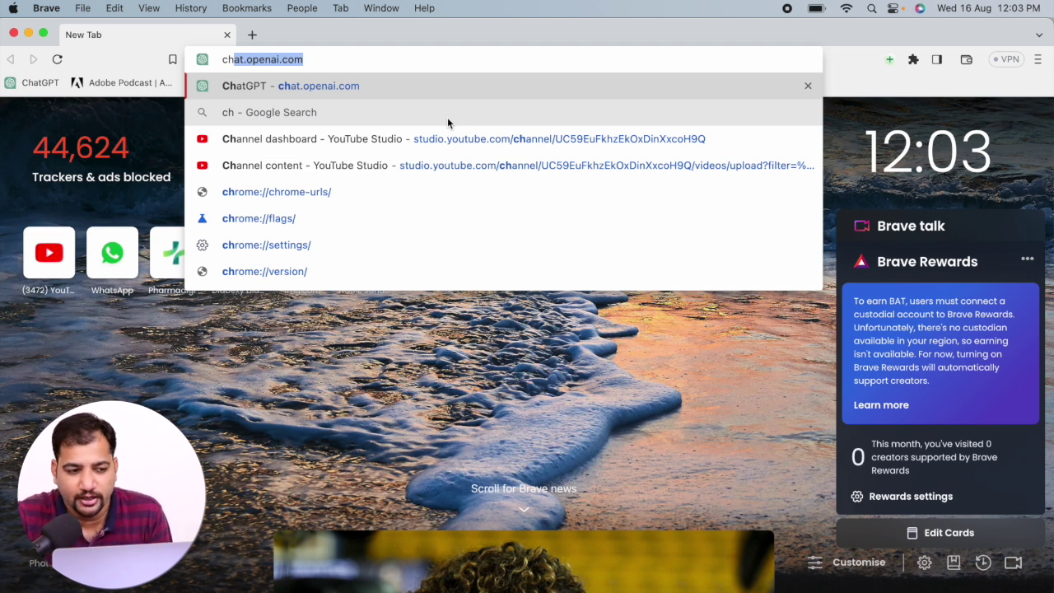
pyautogui.press('Return')
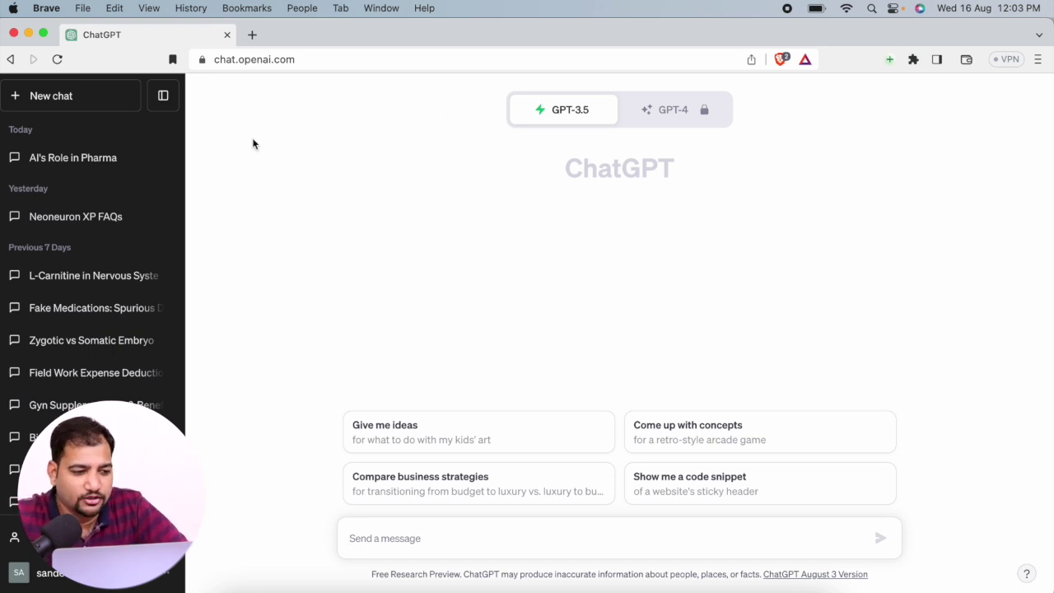
# - Look through the list of earlier conversations in the chat history
pyautogui.scroll(-10, 112, 348)
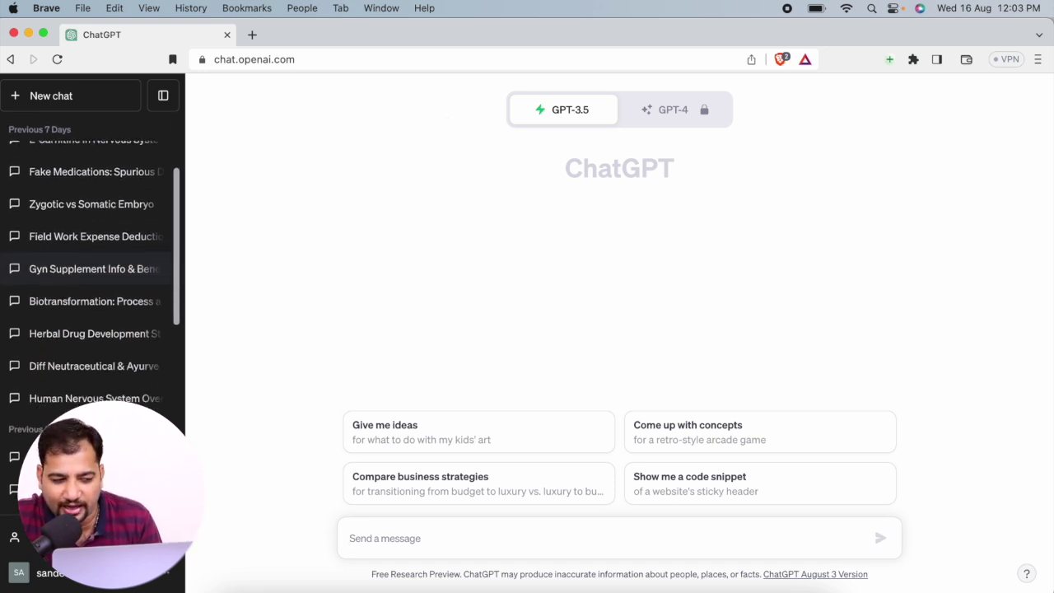
pyautogui.scroll(10, 82, 377)
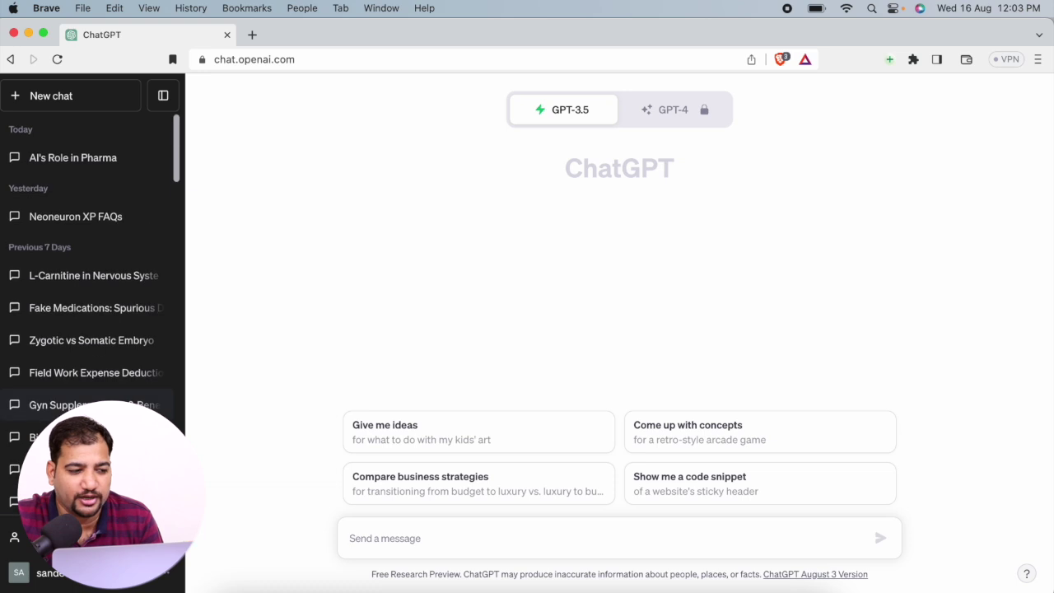
pyautogui.scroll(-10, 82, 377)
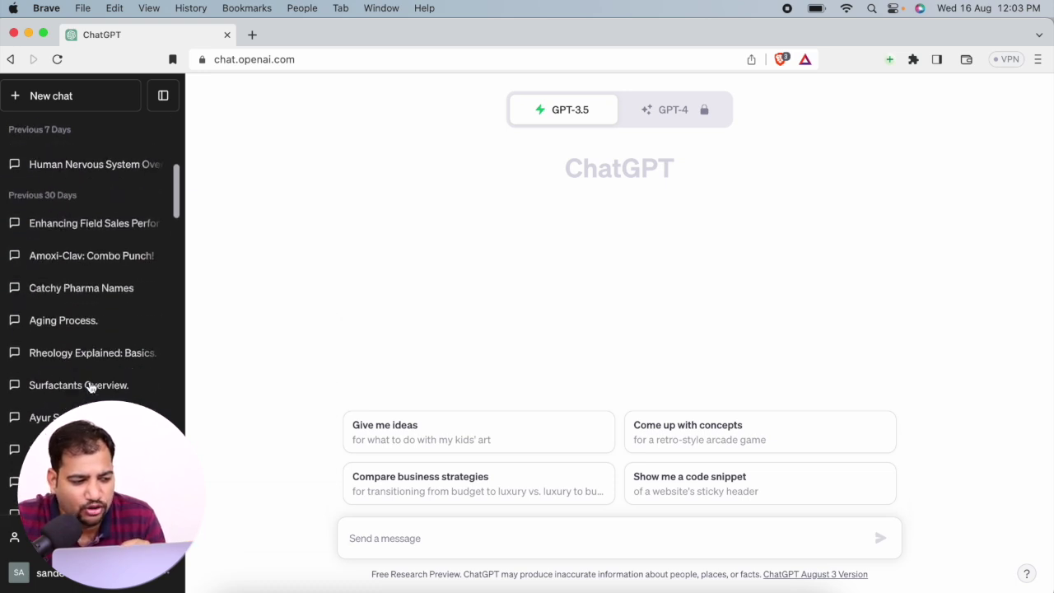
pyautogui.scroll(-5, 91, 387)
pyautogui.scroll(15, 91, 387)
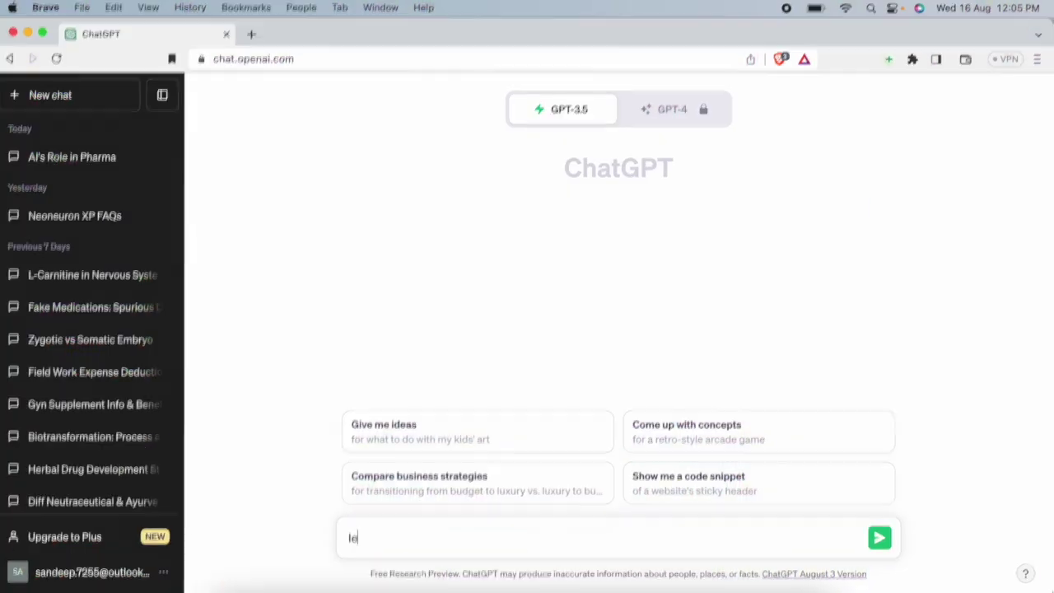
# - Send ChatGPT the prompt "let me know about oligospermea"
pyautogui.write('t ')
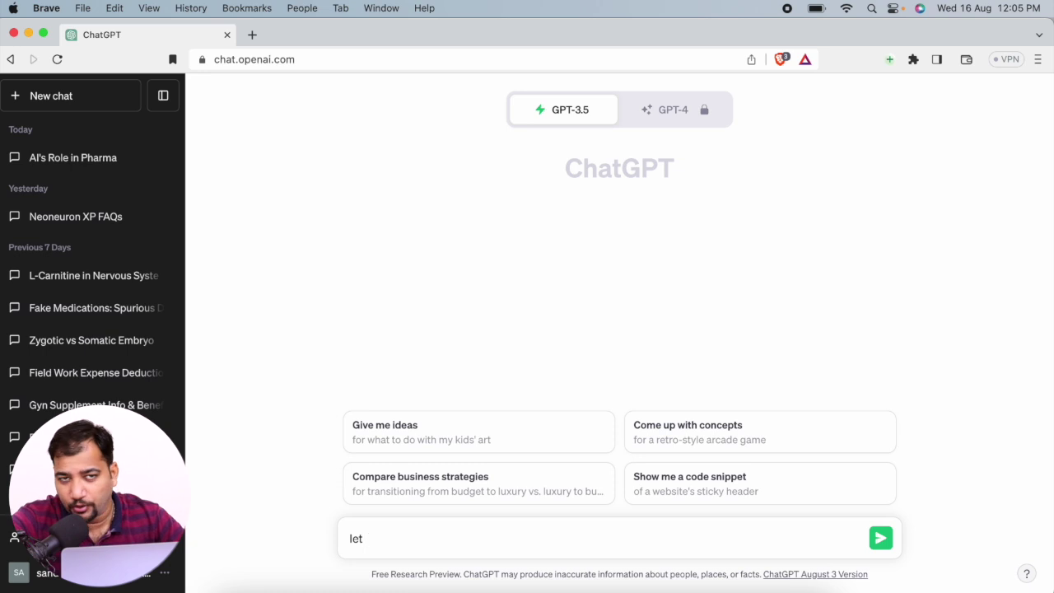
pyautogui.write('me ')
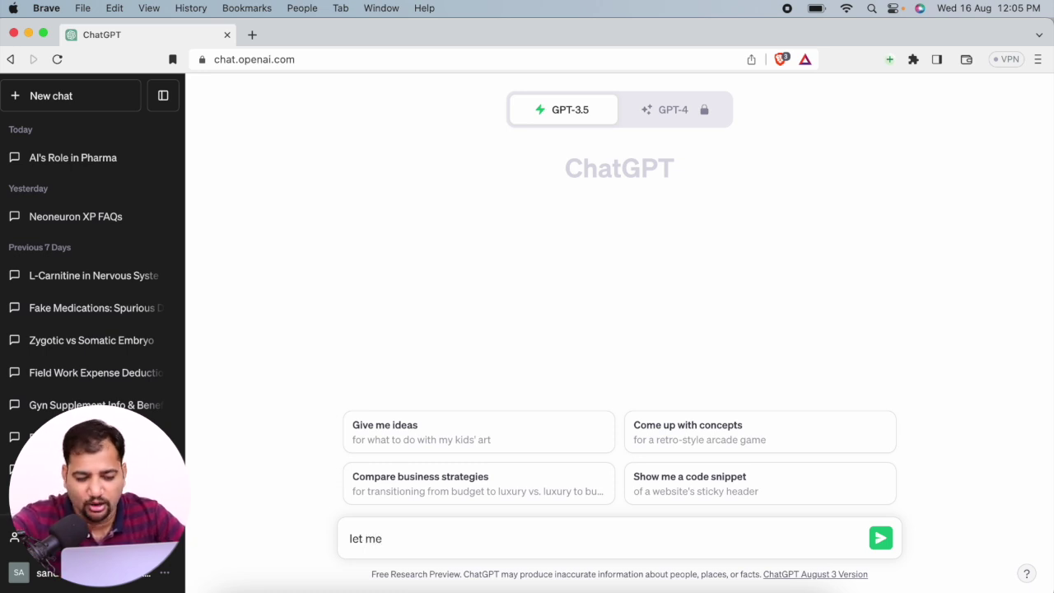
pyautogui.write('kn')
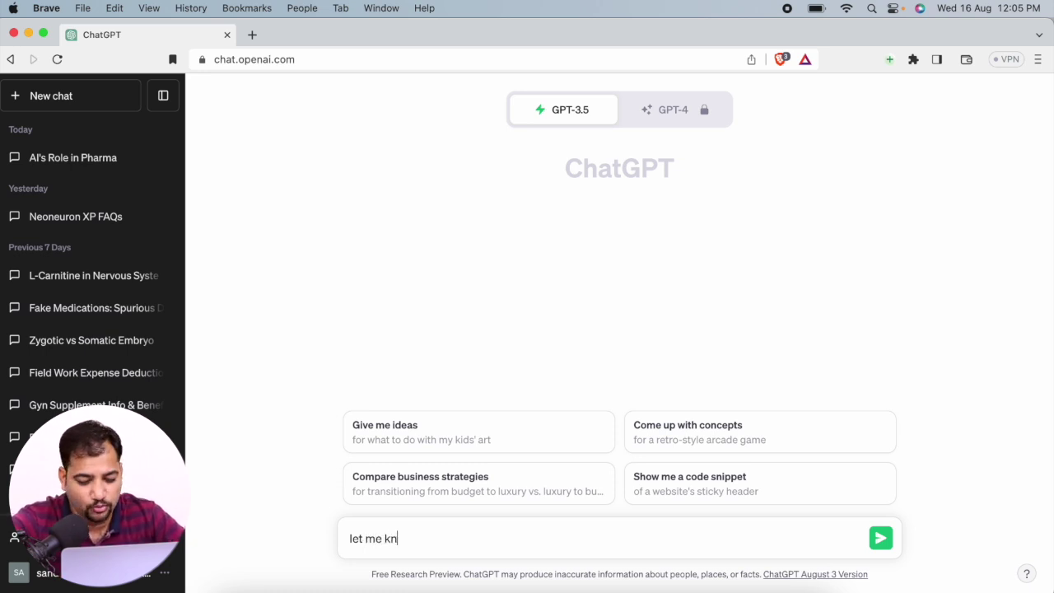
pyautogui.write('ow ')
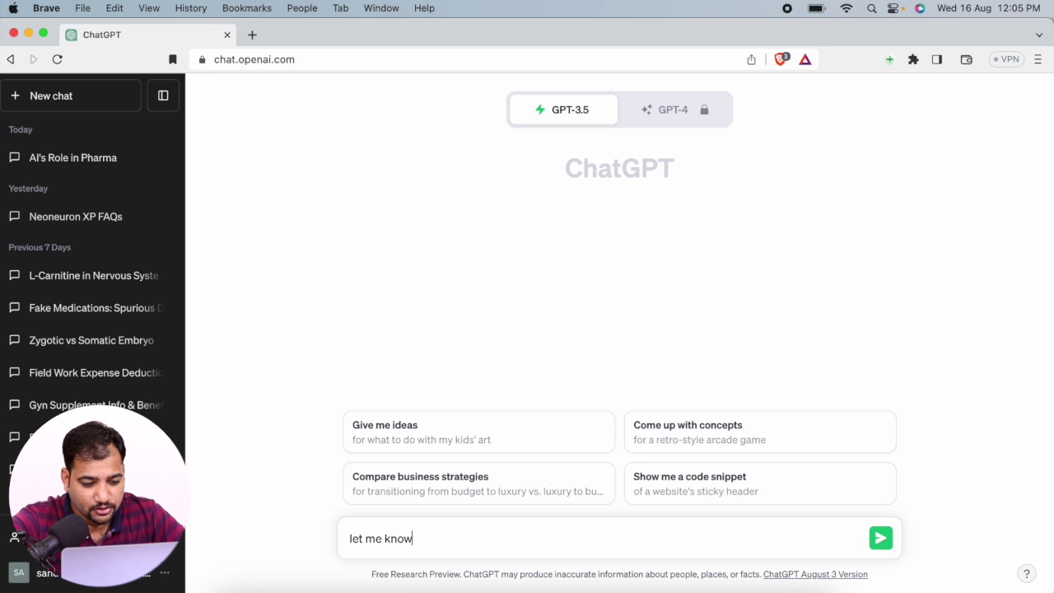
pyautogui.write('about ')
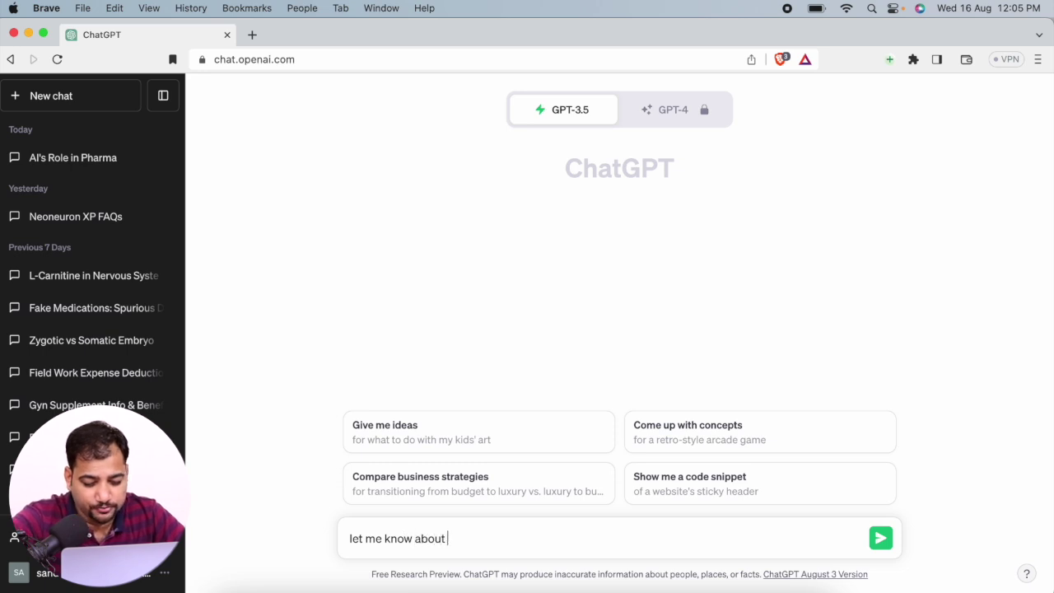
pyautogui.write('olig')
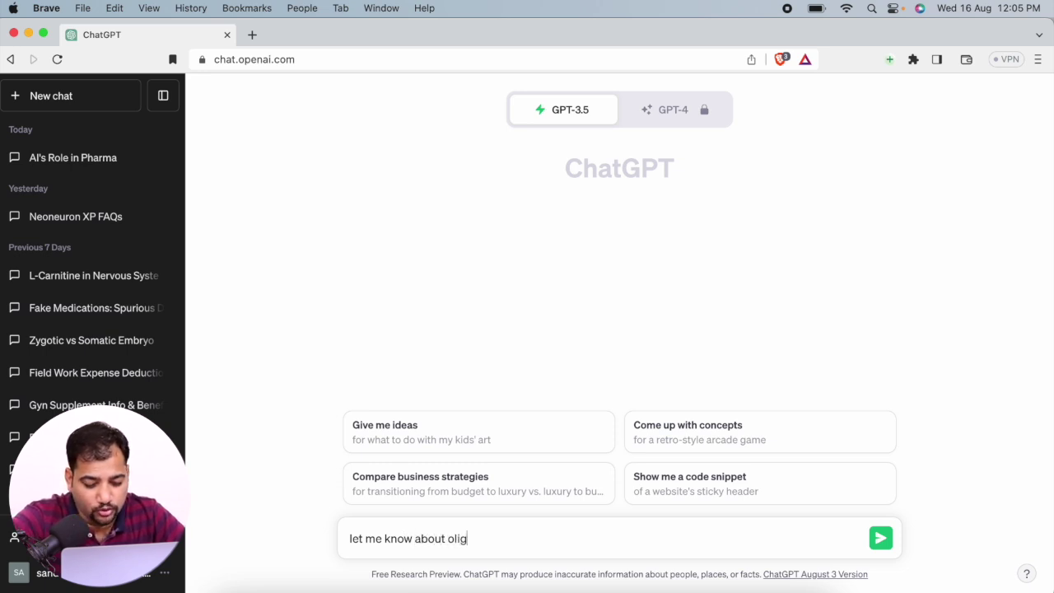
pyautogui.write('ospermea')
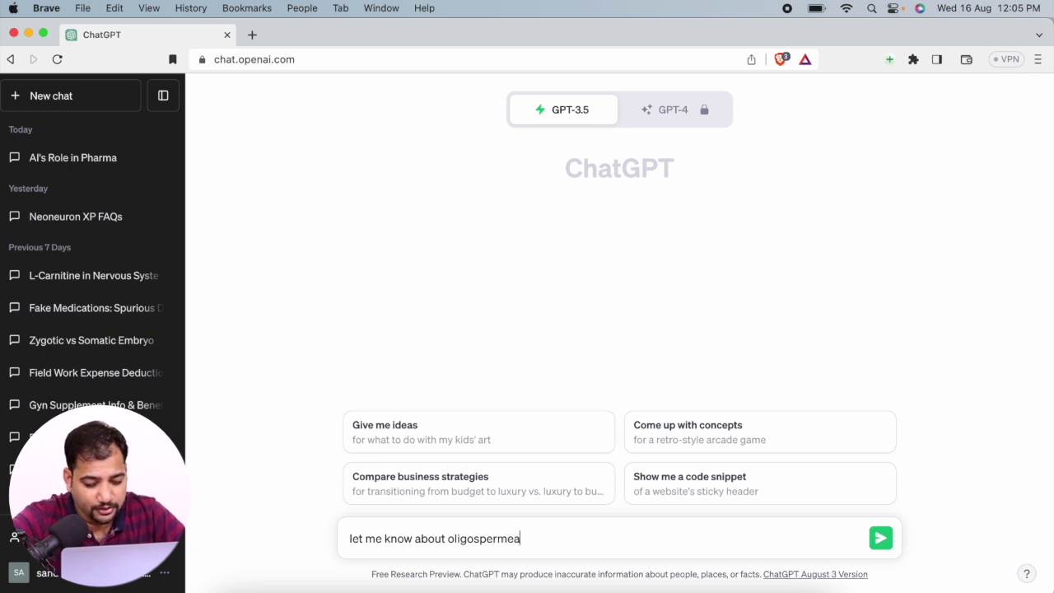
pyautogui.press('Return')
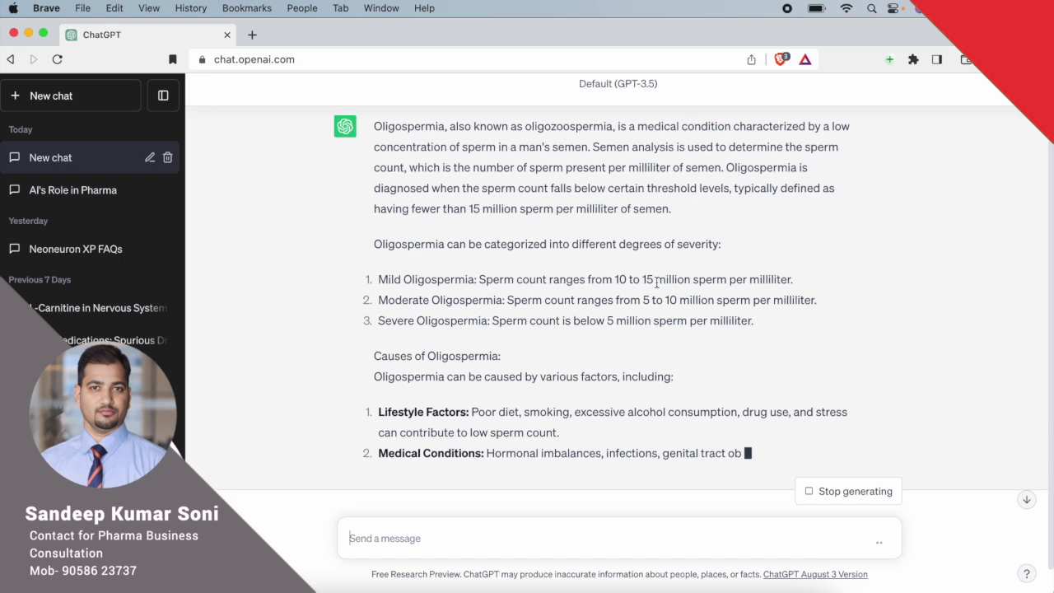
# - Read through the oligospermia answer, covering its severity levels, causes, effects on fertility and treatment
pyautogui.scroll(-1, 656, 282)
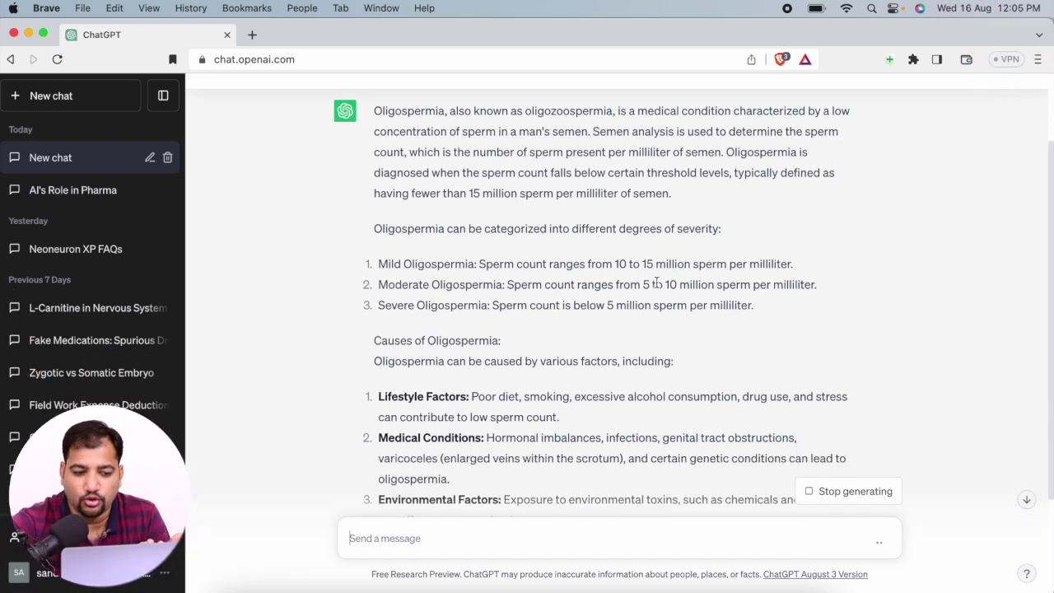
pyautogui.scroll(-3, 656, 284)
pyautogui.scroll(3, 656, 286)
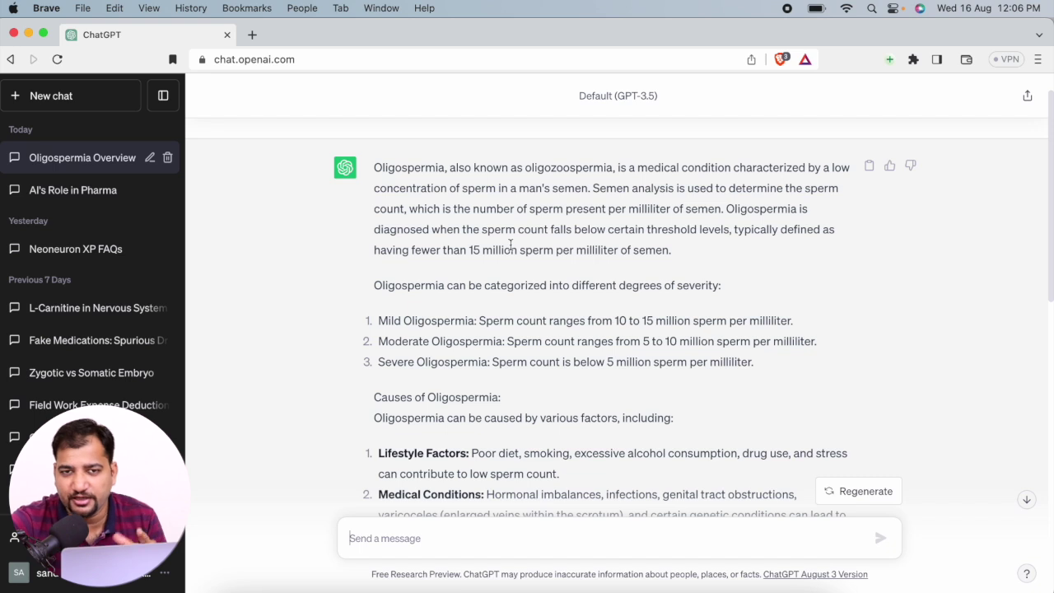
pyautogui.scroll(-4, 510, 244)
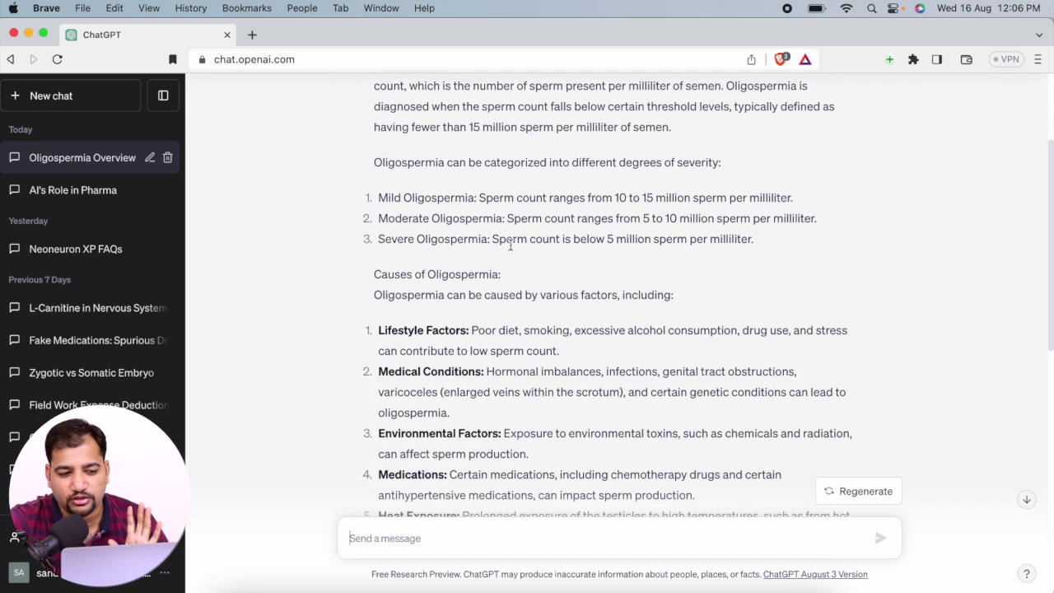
pyautogui.scroll(-12, 509, 244)
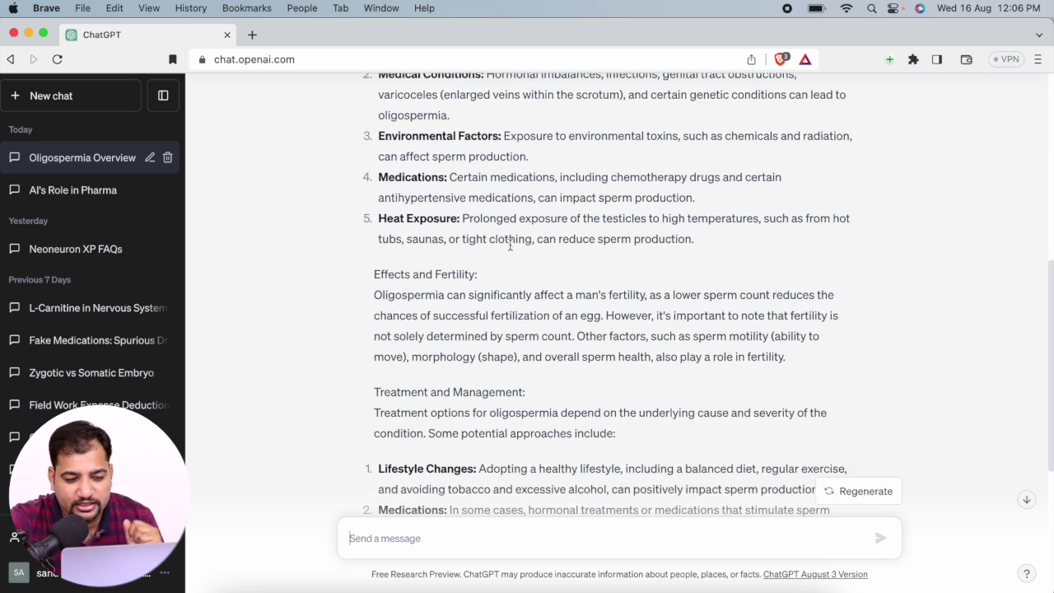
pyautogui.scroll(-3, 510, 247)
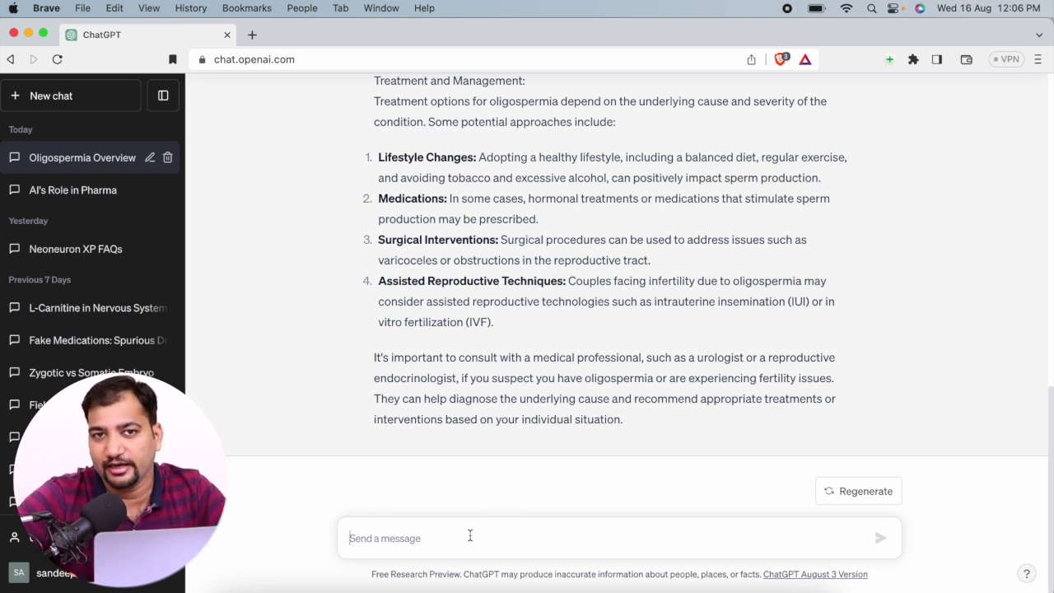
# - Regenerate the oligospermia answer and review the new version from its definition to the treatment advice
pyautogui.click(470, 536)
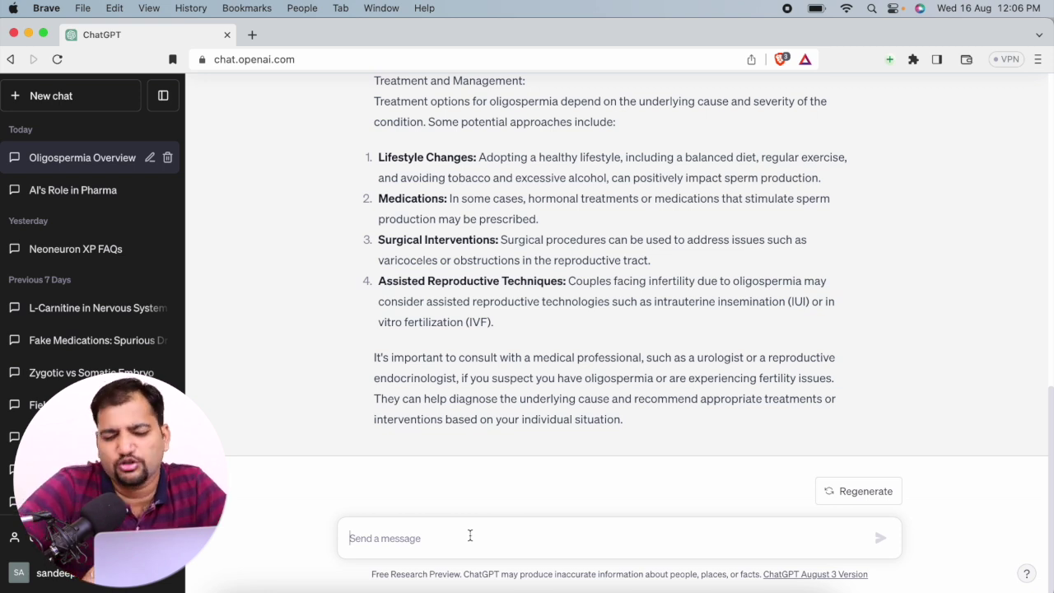
pyautogui.click(866, 502)
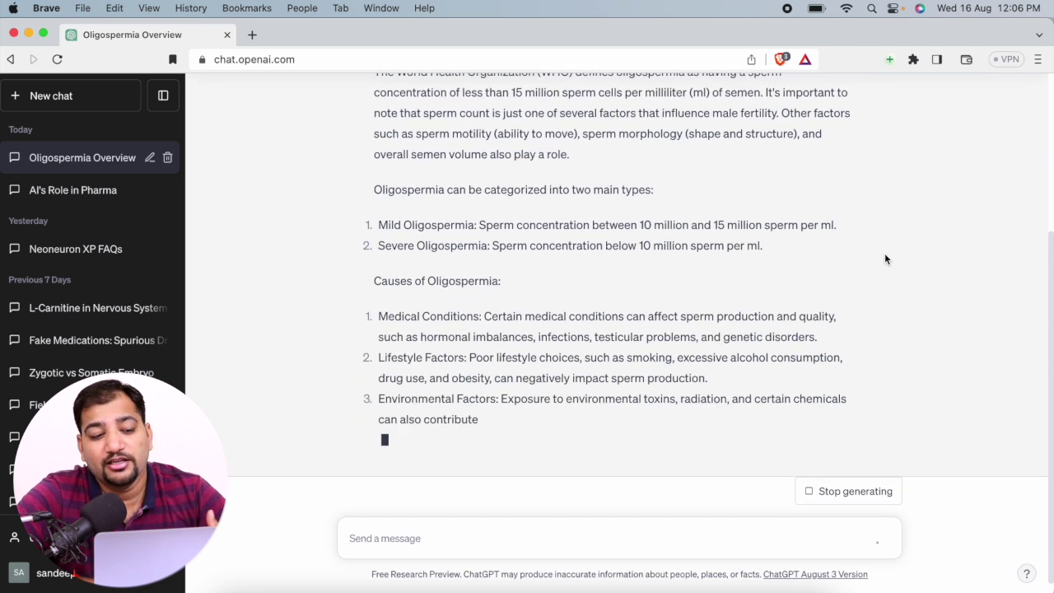
pyautogui.scroll(5, 735, 261)
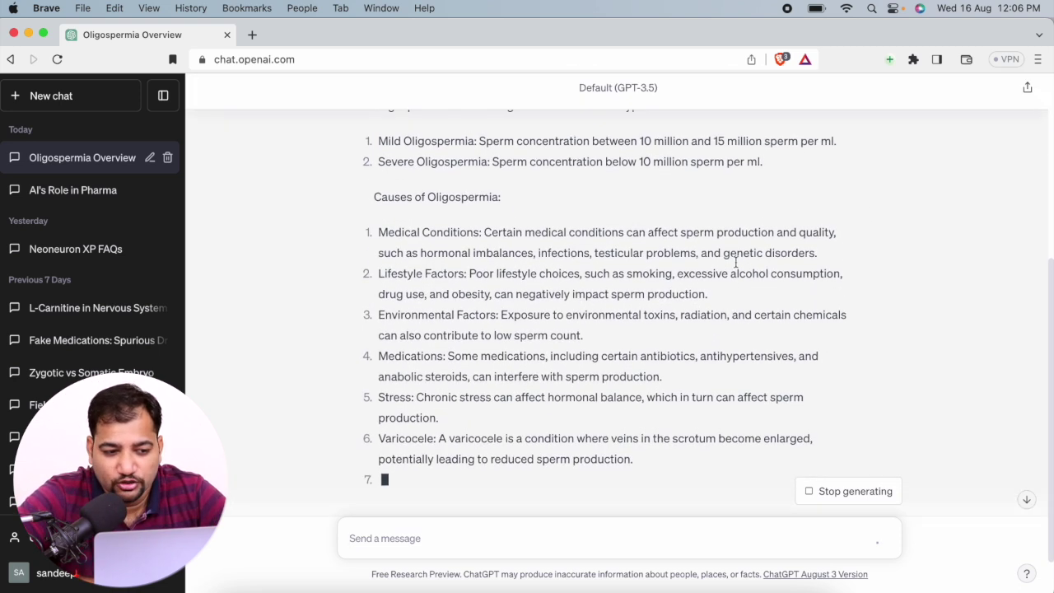
pyautogui.scroll(1, 735, 261)
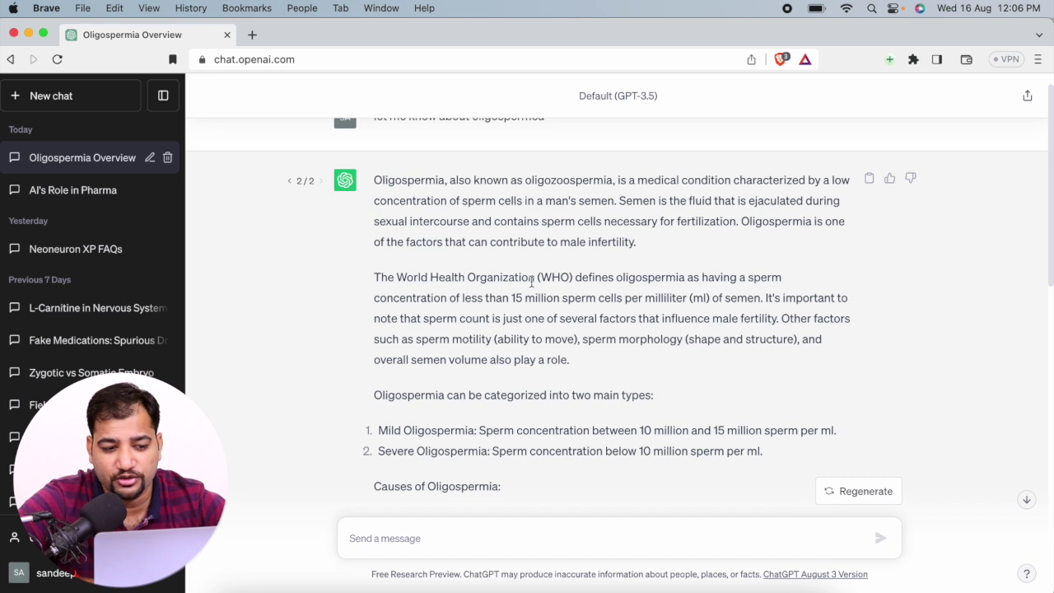
pyautogui.scroll(-1, 650, 325)
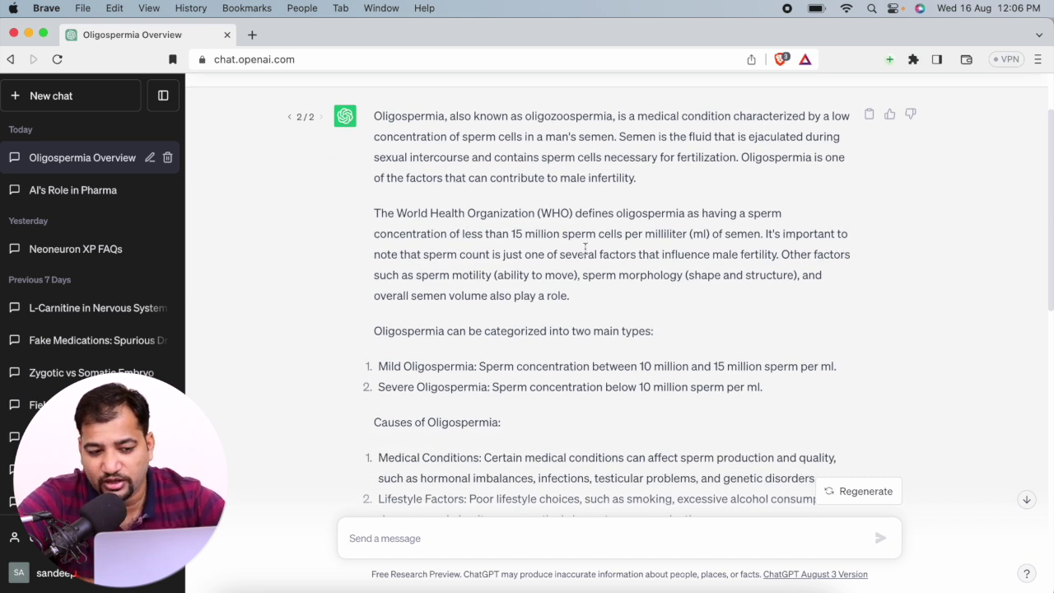
pyautogui.scroll(-3, 585, 247)
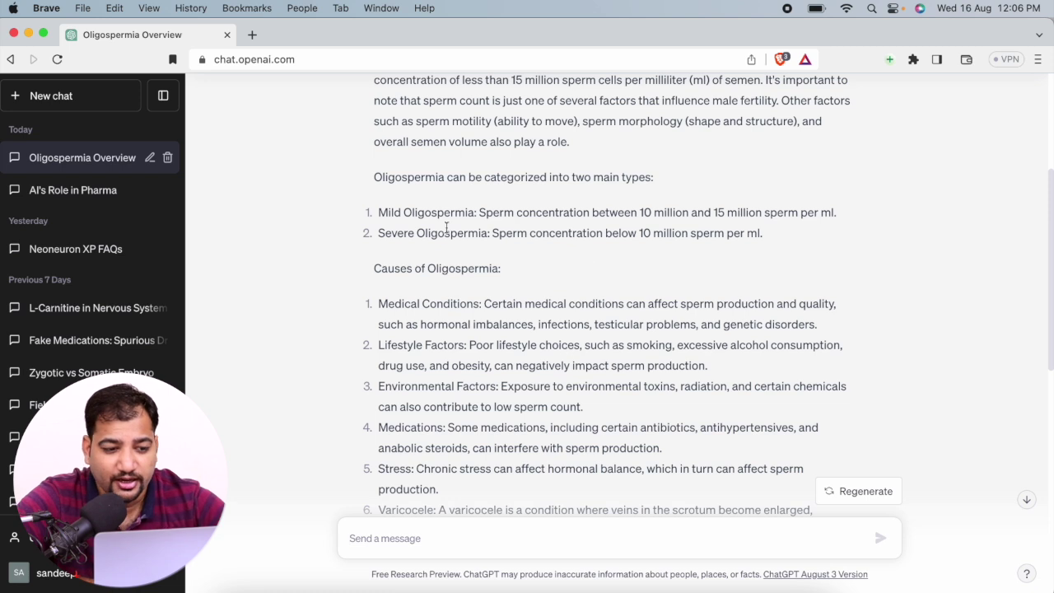
pyautogui.scroll(-7, 510, 329)
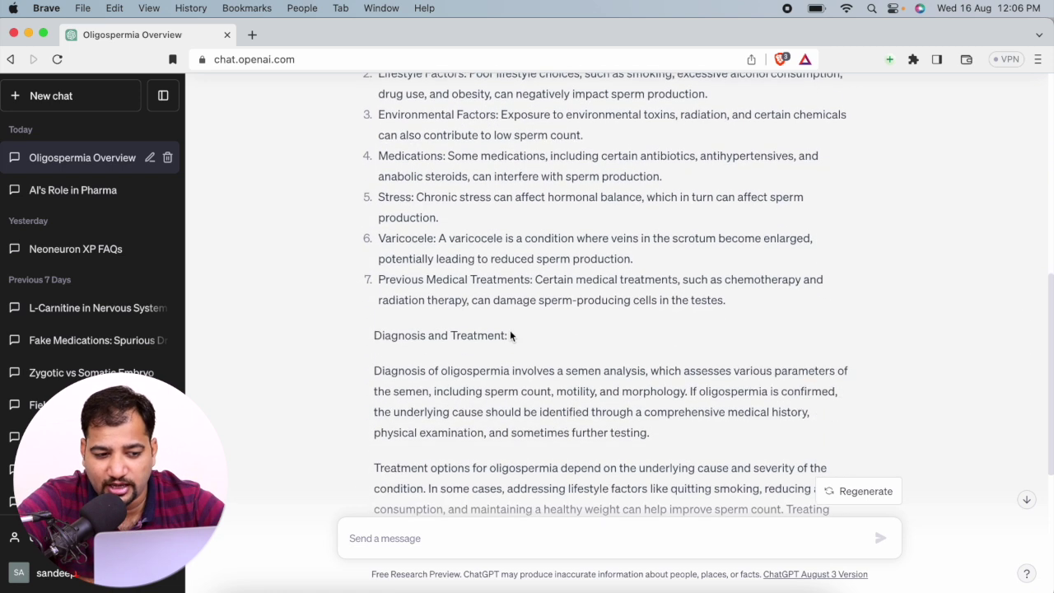
pyautogui.scroll(-5, 509, 330)
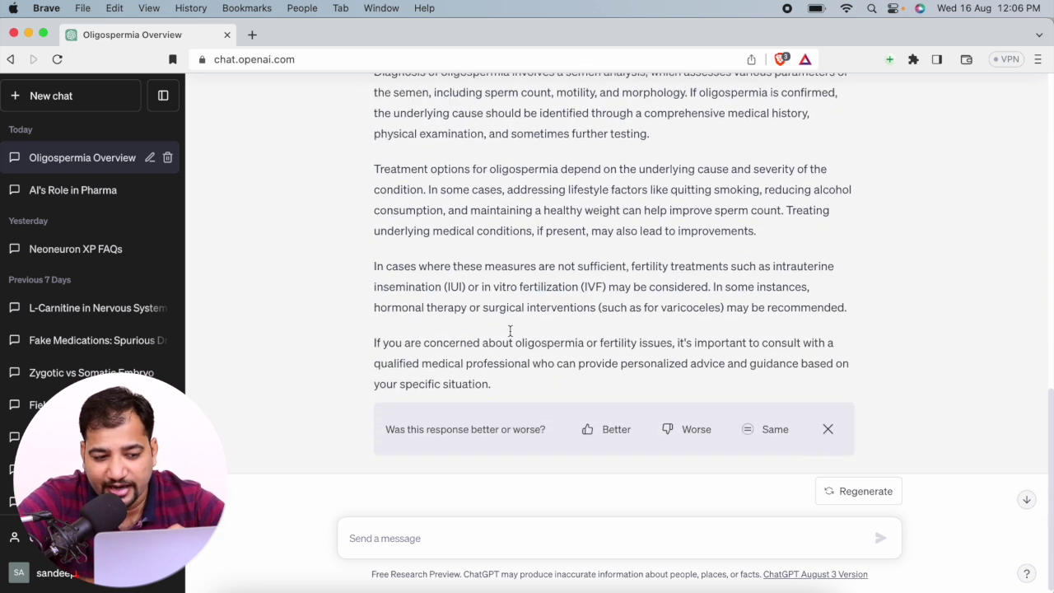
# - Send the follow-up prompt "let know more indepth info" on oligospermia and go to the new answer
pyautogui.scroll(4, 509, 331)
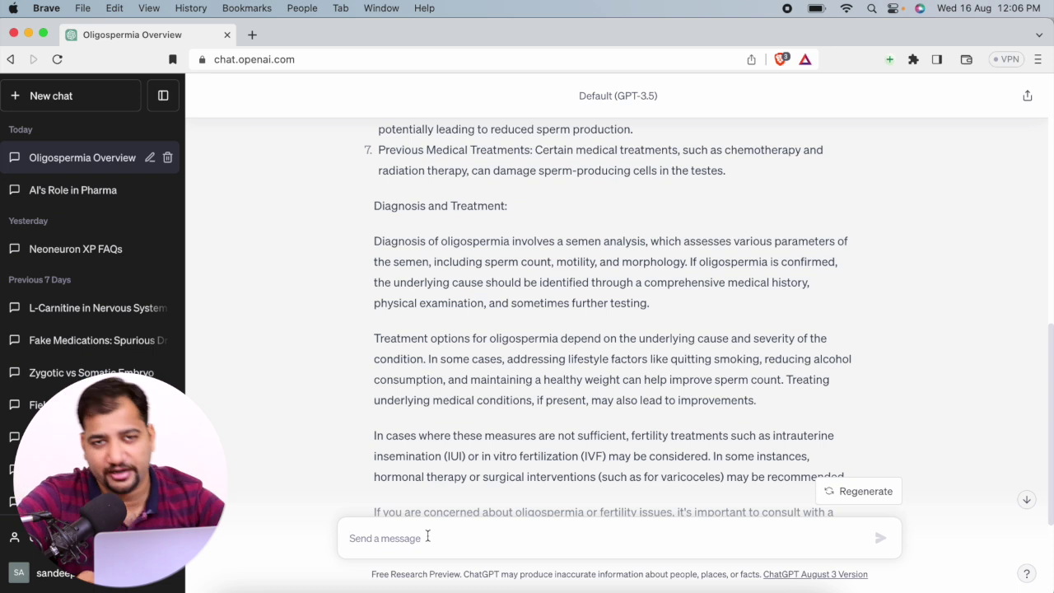
pyautogui.write('let knoew more indep')
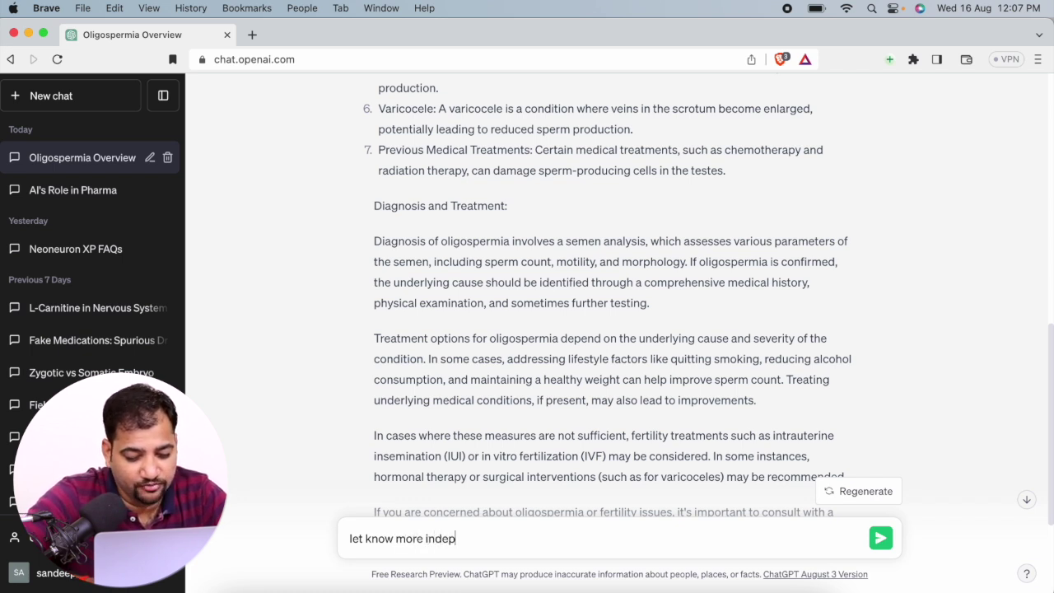
pyautogui.write('th info')
pyautogui.press('Return')
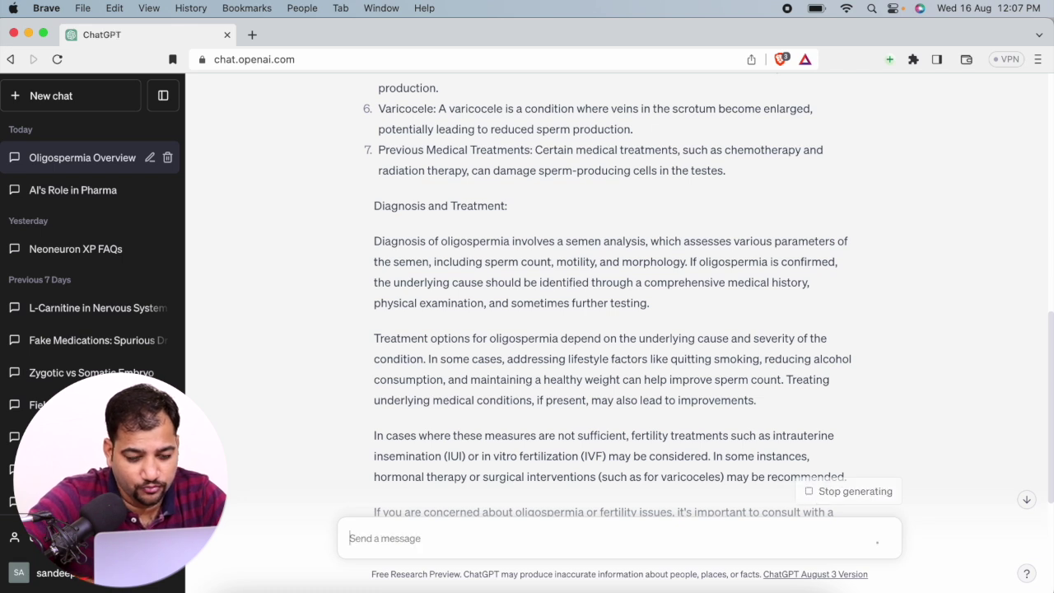
pyautogui.click(1026, 502)
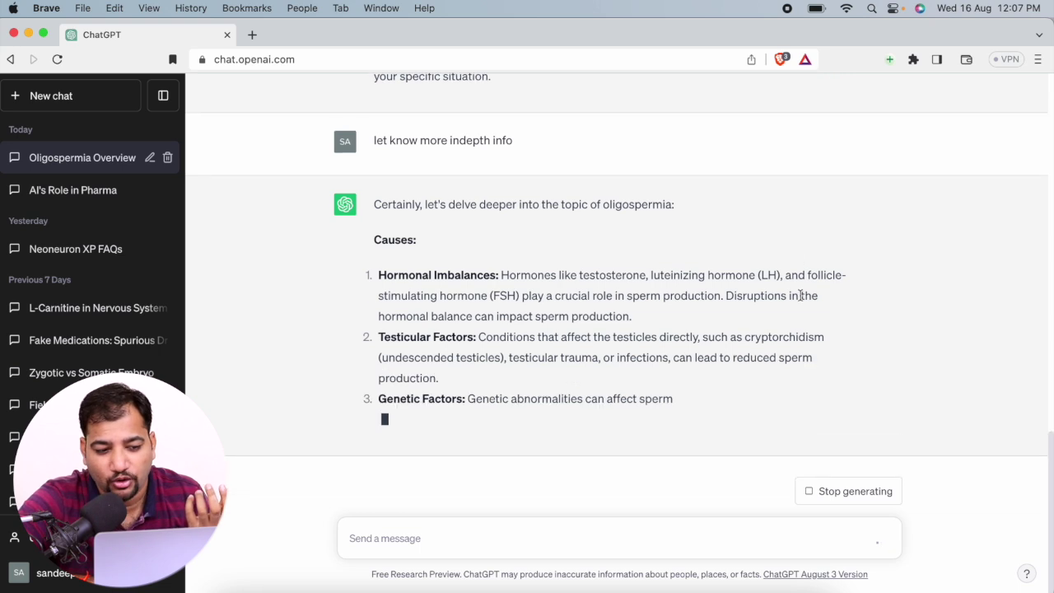
# - Read through the in-depth oligospermia answer, from causes and diagnosis to treatment options and prognosis
pyautogui.scroll(1, 800, 294)
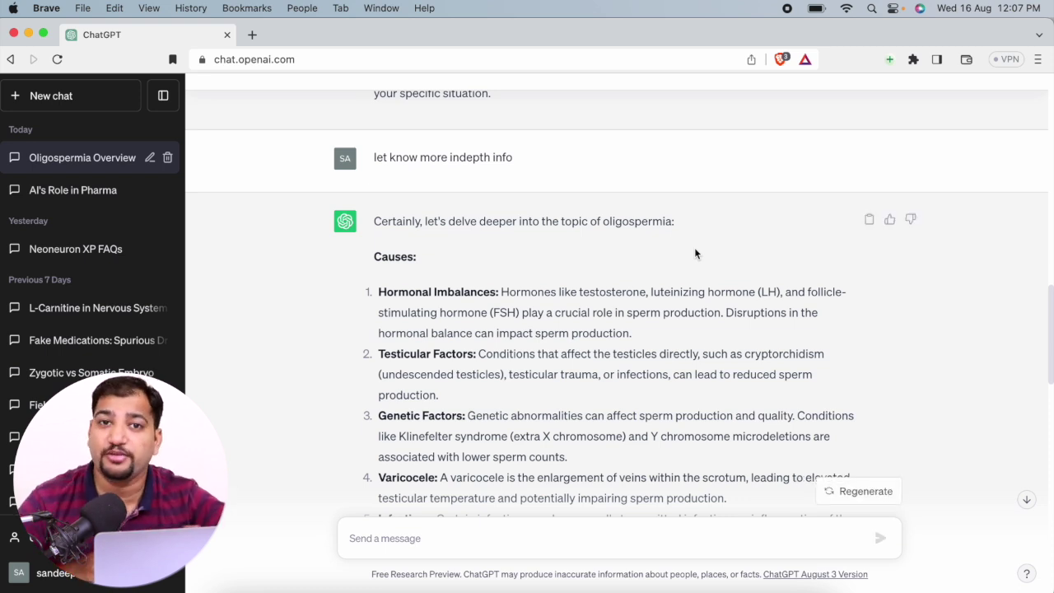
pyautogui.scroll(-3, 621, 356)
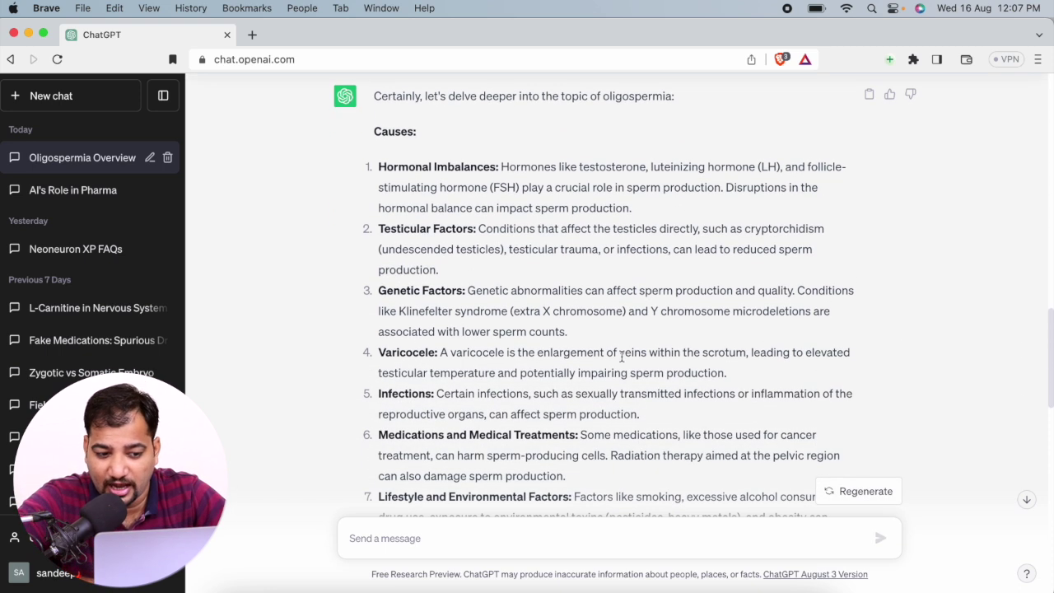
pyautogui.scroll(-10, 621, 356)
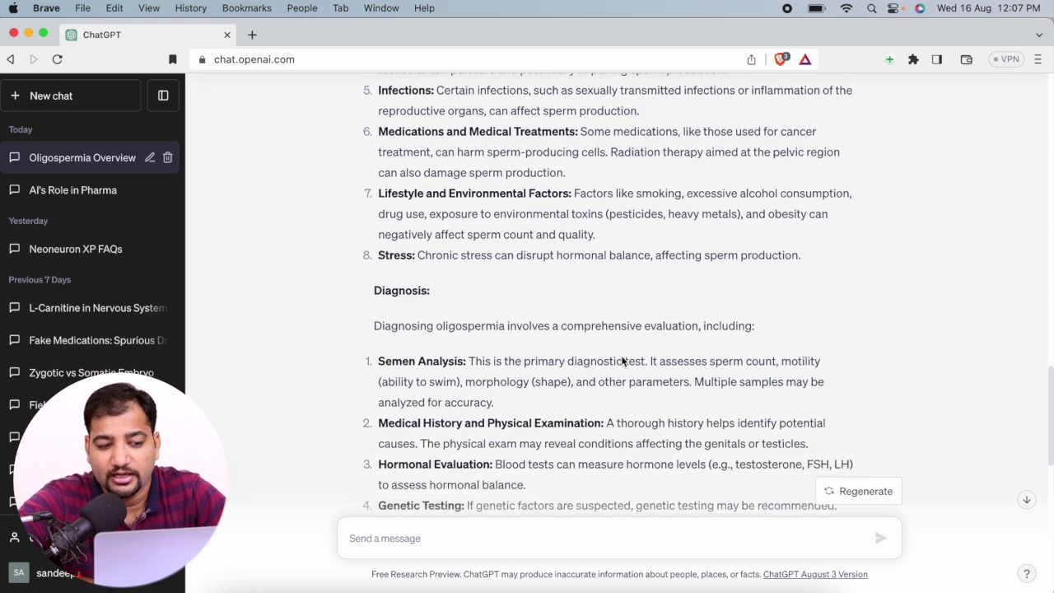
pyautogui.scroll(-12, 621, 355)
pyautogui.scroll(7, 620, 357)
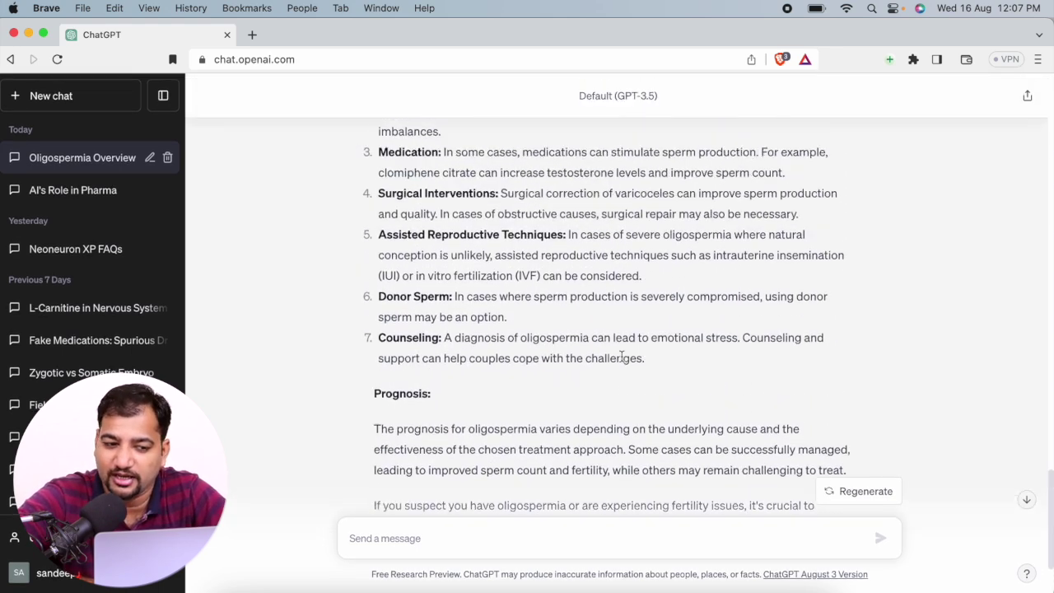
pyautogui.scroll(-7, 621, 356)
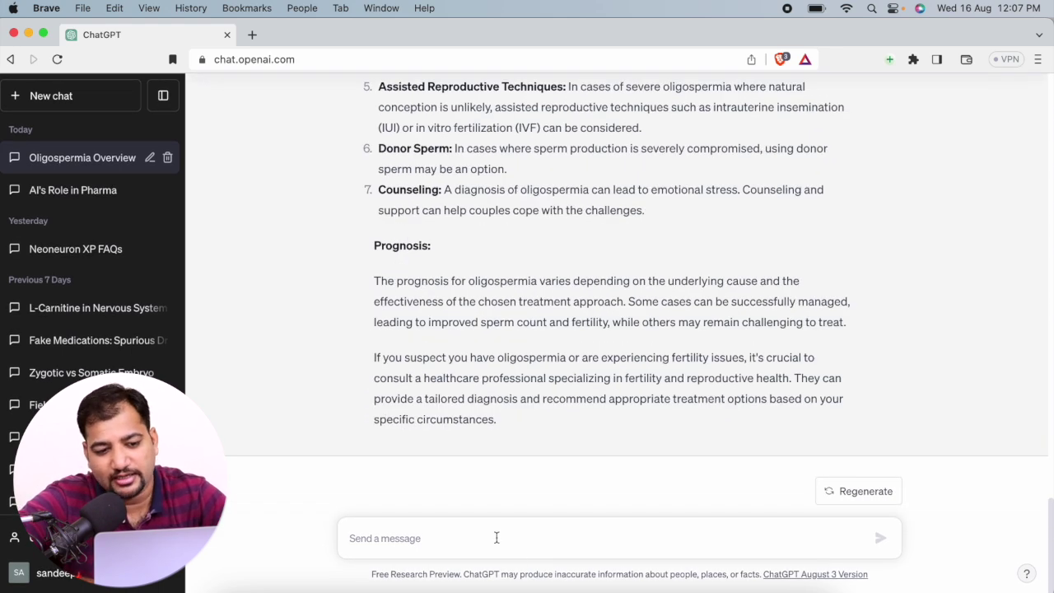
# - Send the prompt "gastritis" and go back to the beginning of its answer
pyautogui.write('gast')
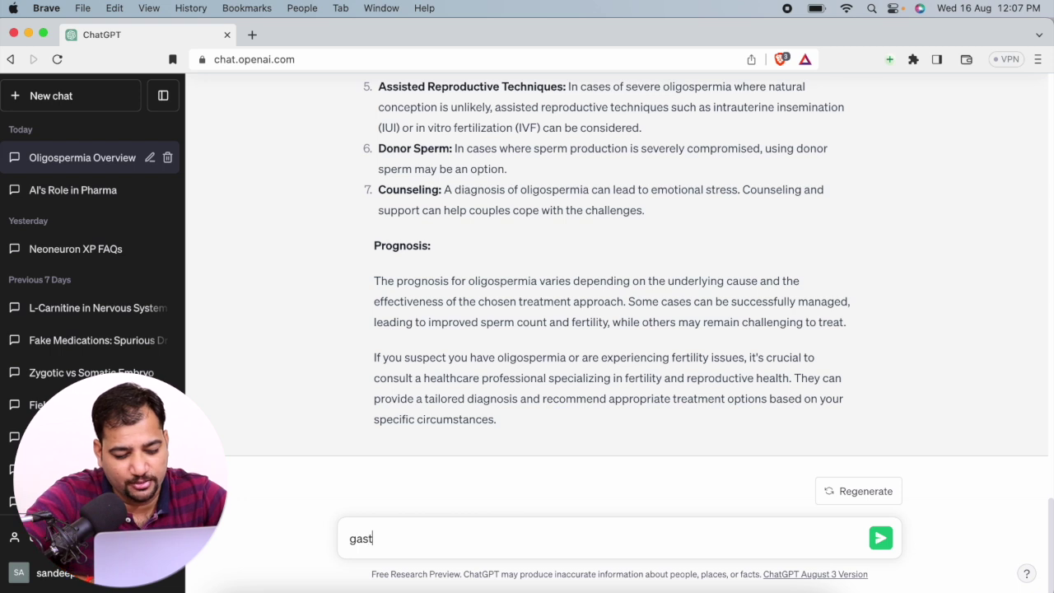
pyautogui.write('ritis')
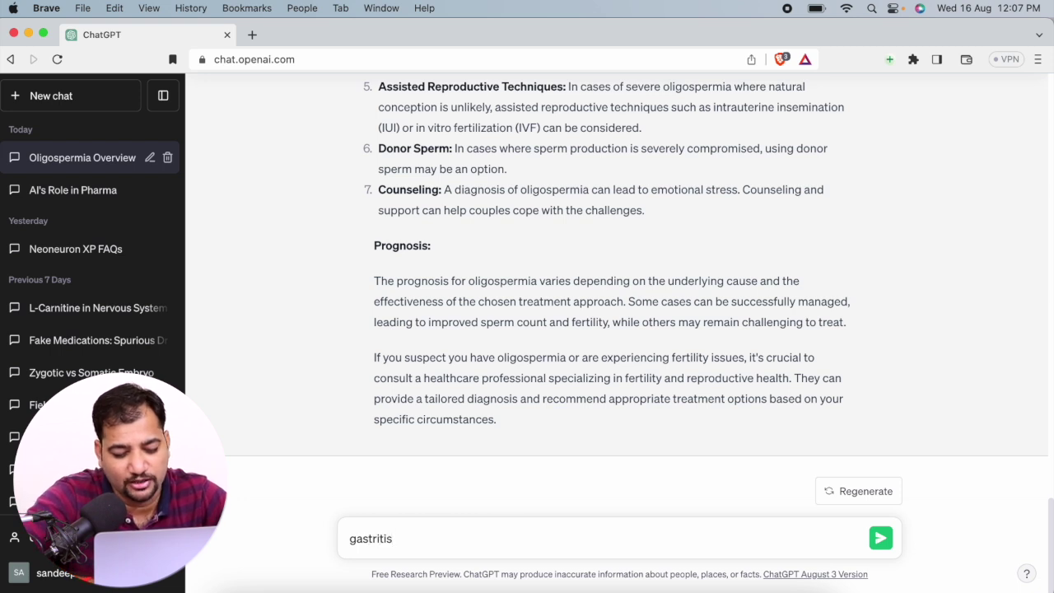
pyautogui.press('Return')
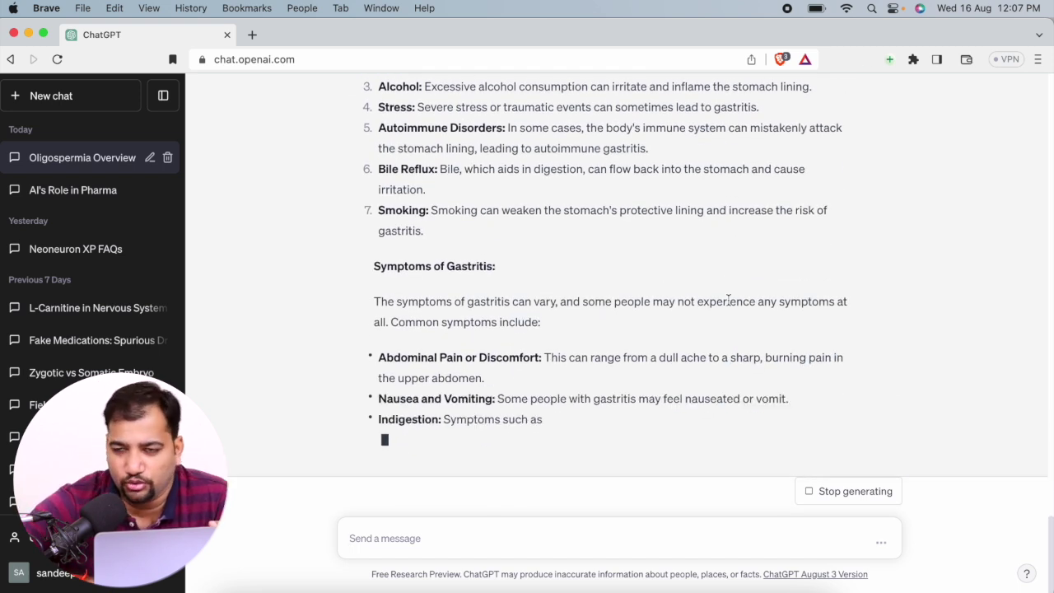
pyautogui.scroll(10, 728, 302)
pyautogui.scroll(2, 728, 301)
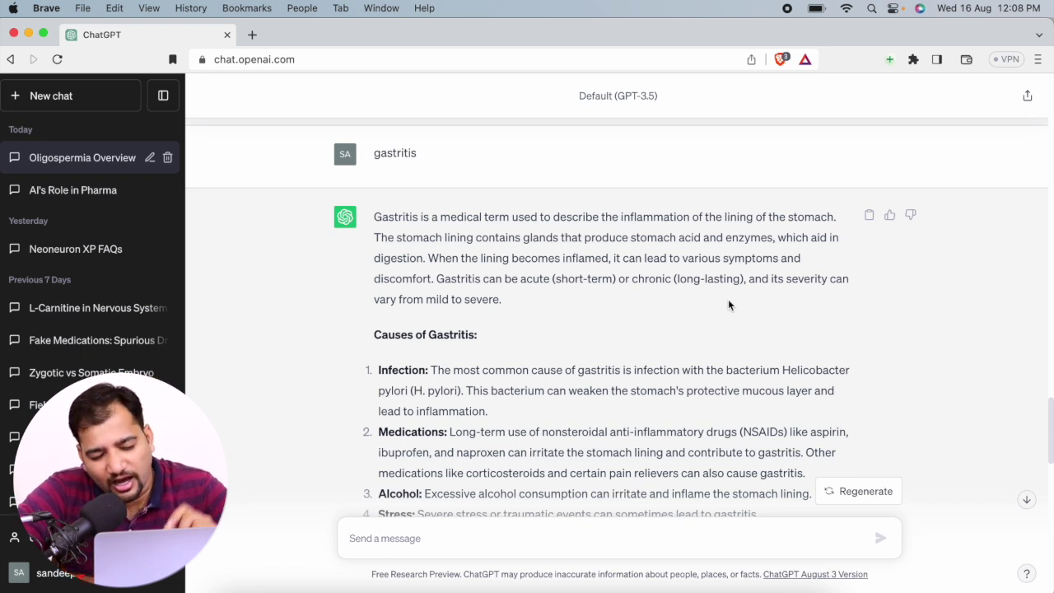
# - Ask for the gastritis answer in Hindi with the prompt "plz write it in hindi"
pyautogui.click(410, 532)
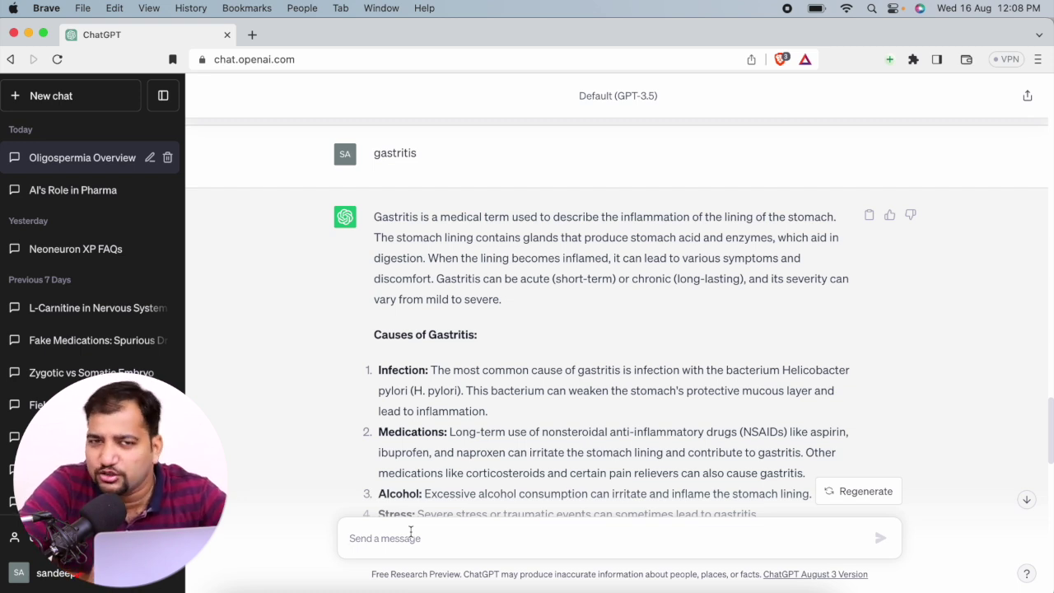
pyautogui.write('pl')
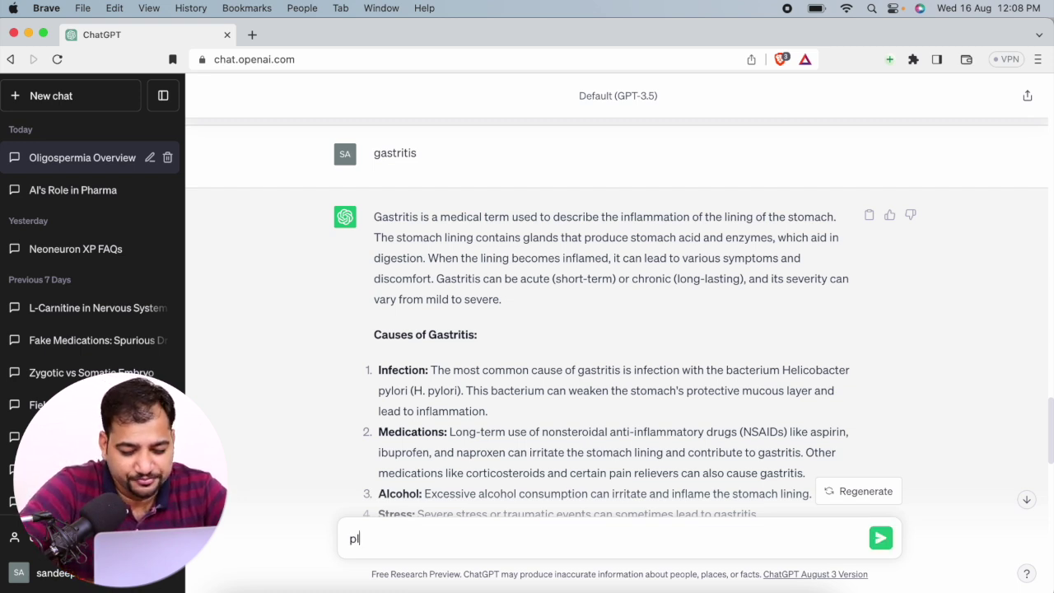
pyautogui.write('z write it')
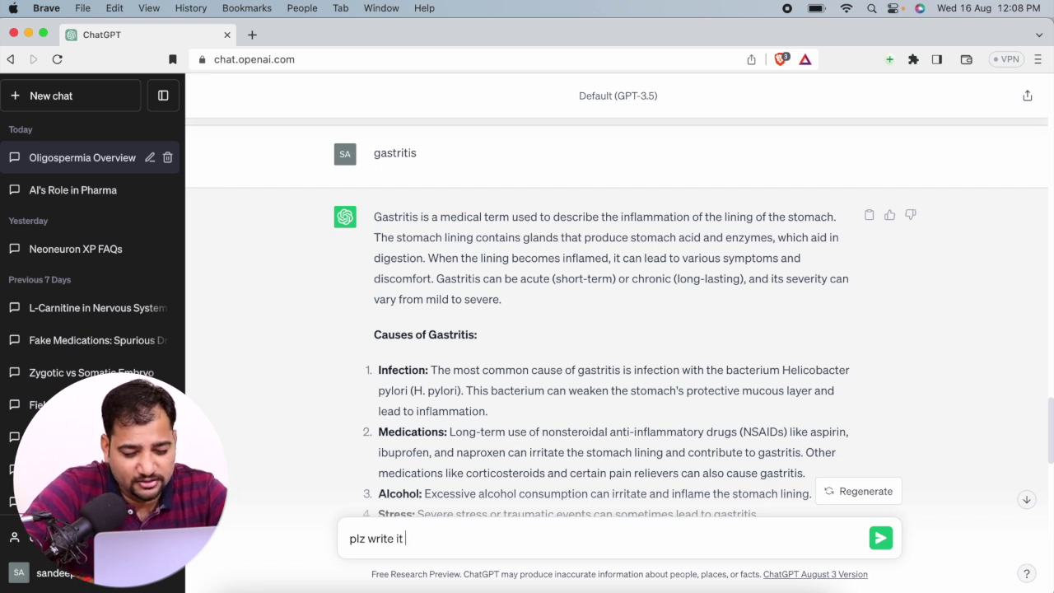
pyautogui.write(' in hindi')
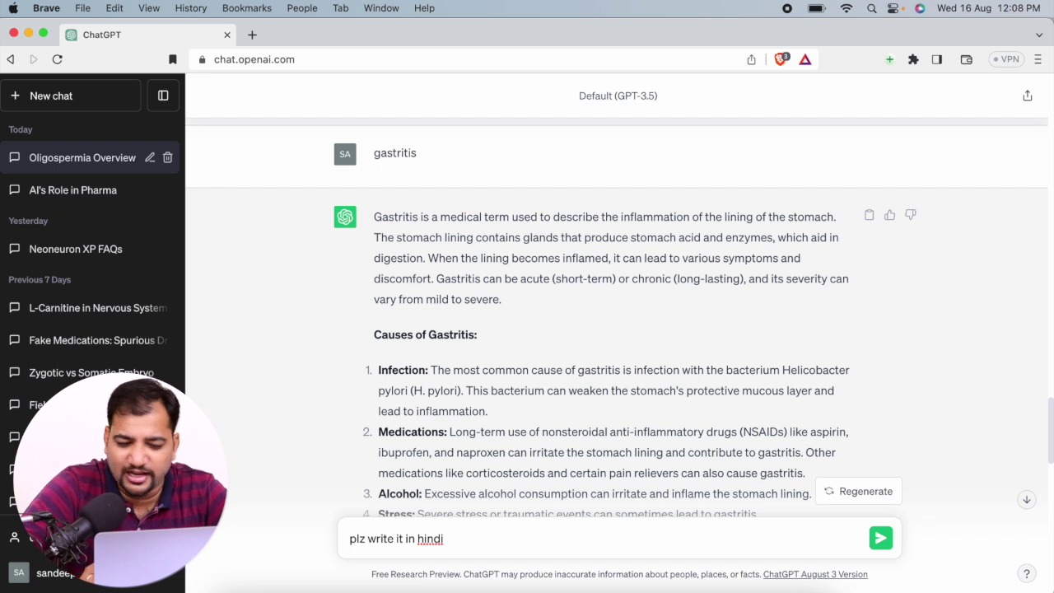
pyautogui.press('Return')
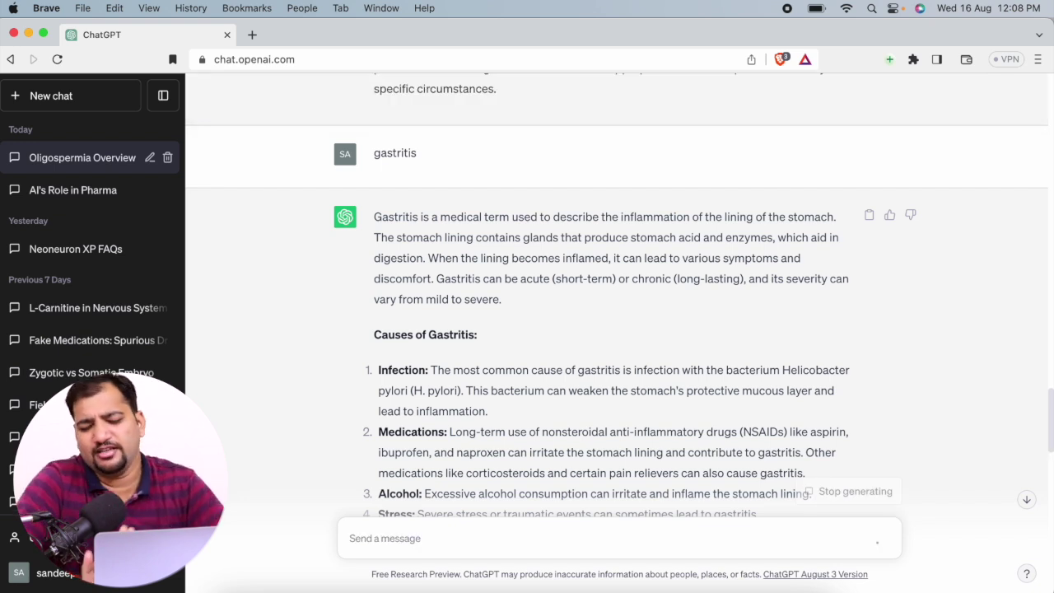
# - Continue generating the cut-off Hindi answer, and stop it partway through the symptoms list
pyautogui.click(1027, 499)
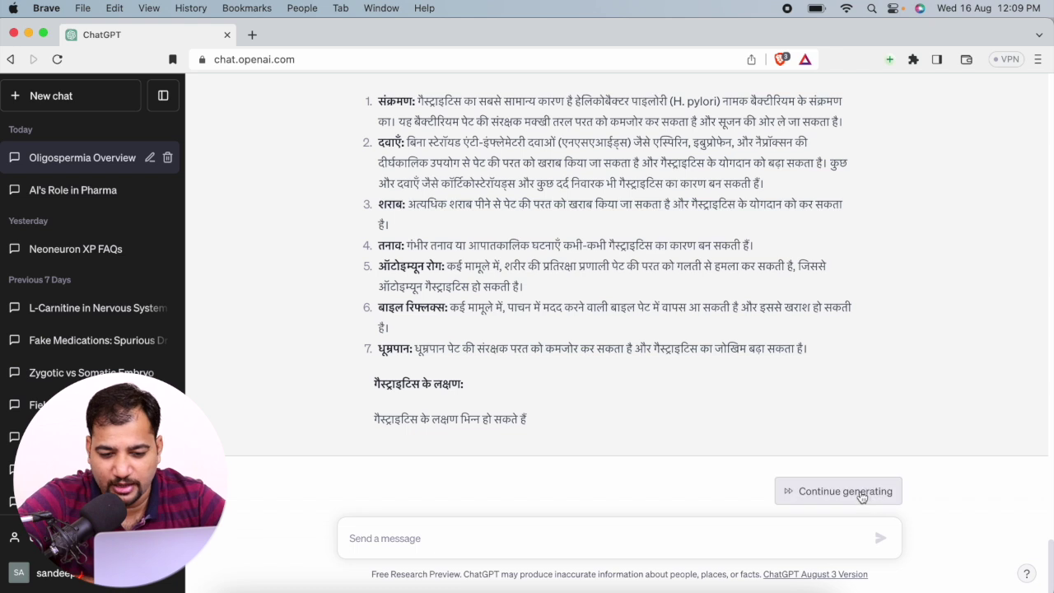
pyautogui.click(847, 492)
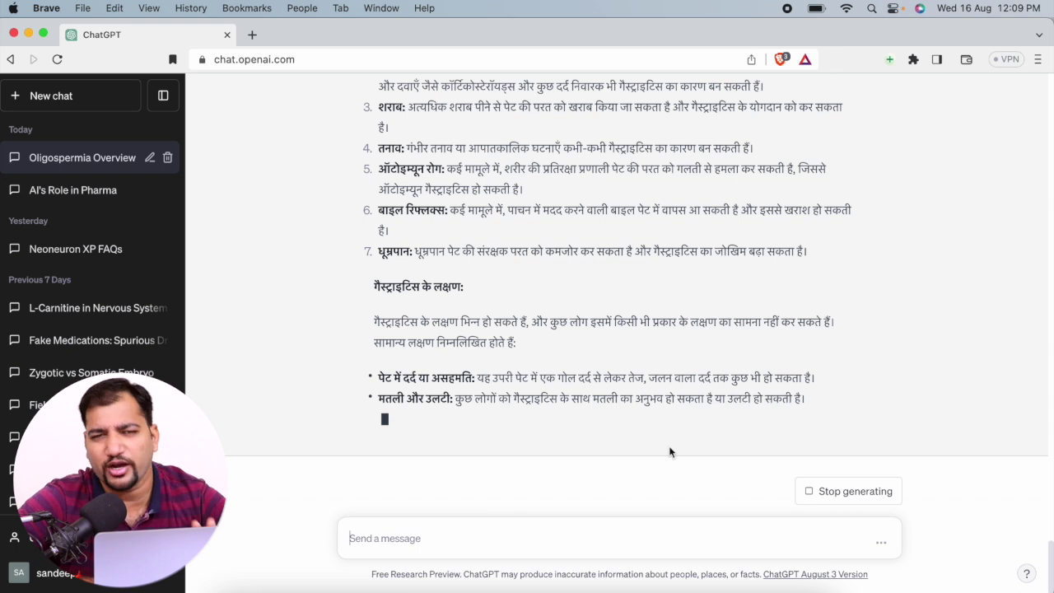
pyautogui.click(848, 494)
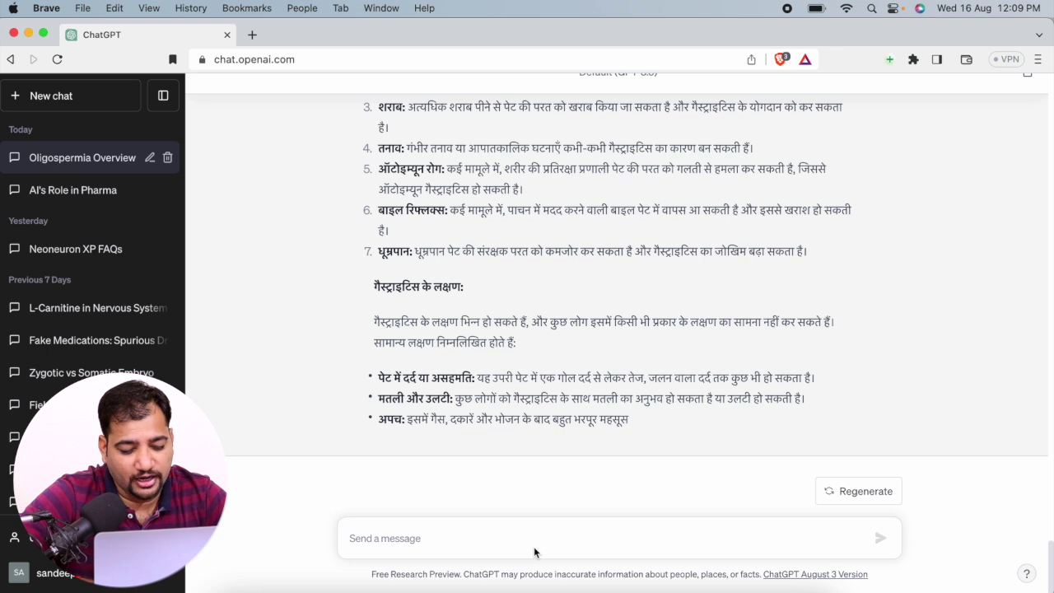
# - Try to get the answer in Urdu by sending "write it into urdu" and regenerating the response
pyautogui.click(499, 539)
pyautogui.write('w')
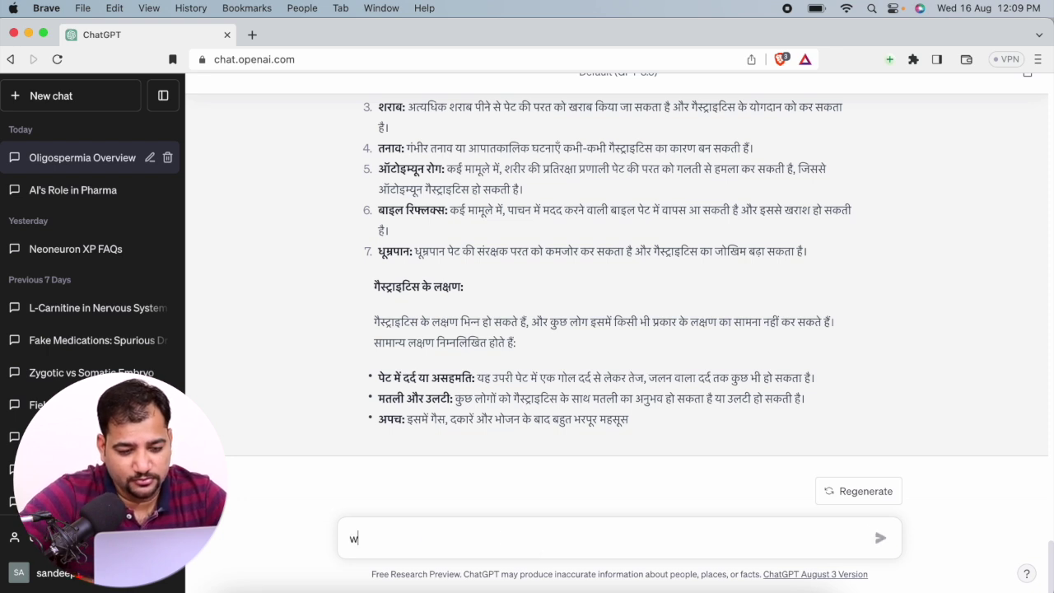
pyautogui.write('rite')
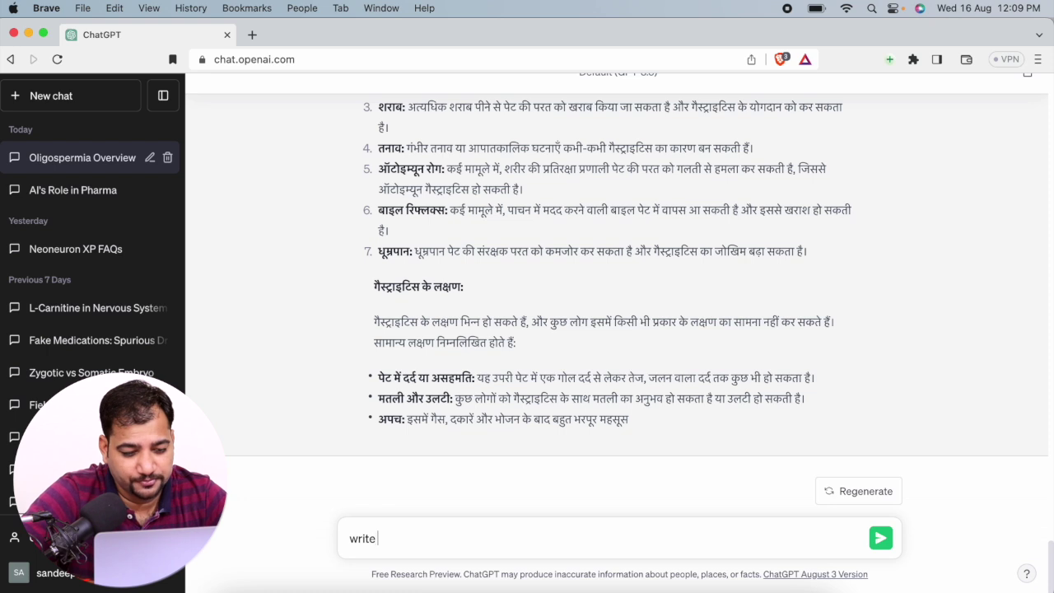
pyautogui.write(' it into')
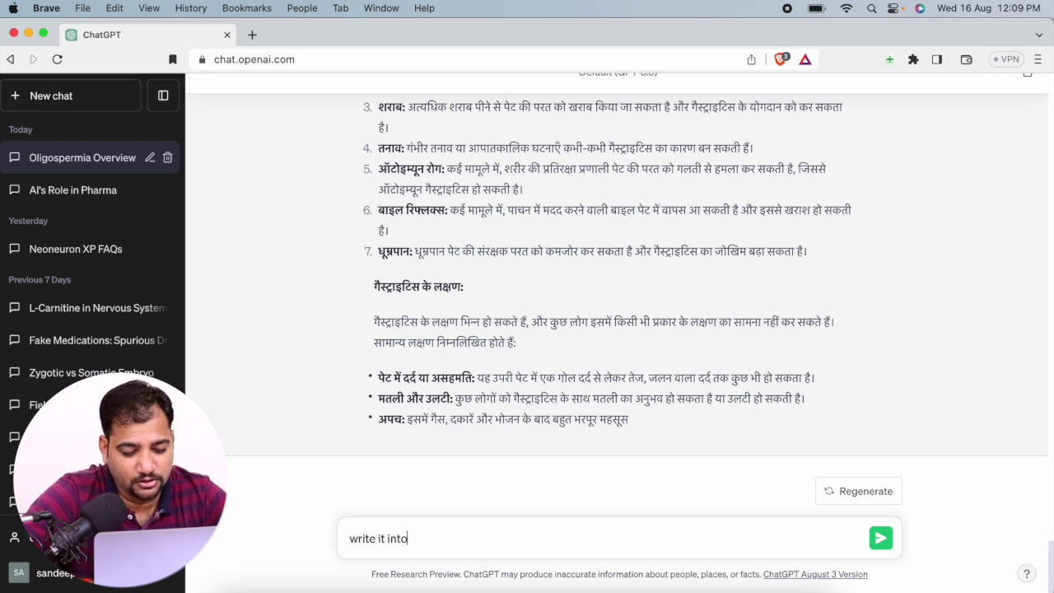
pyautogui.write(' urdu')
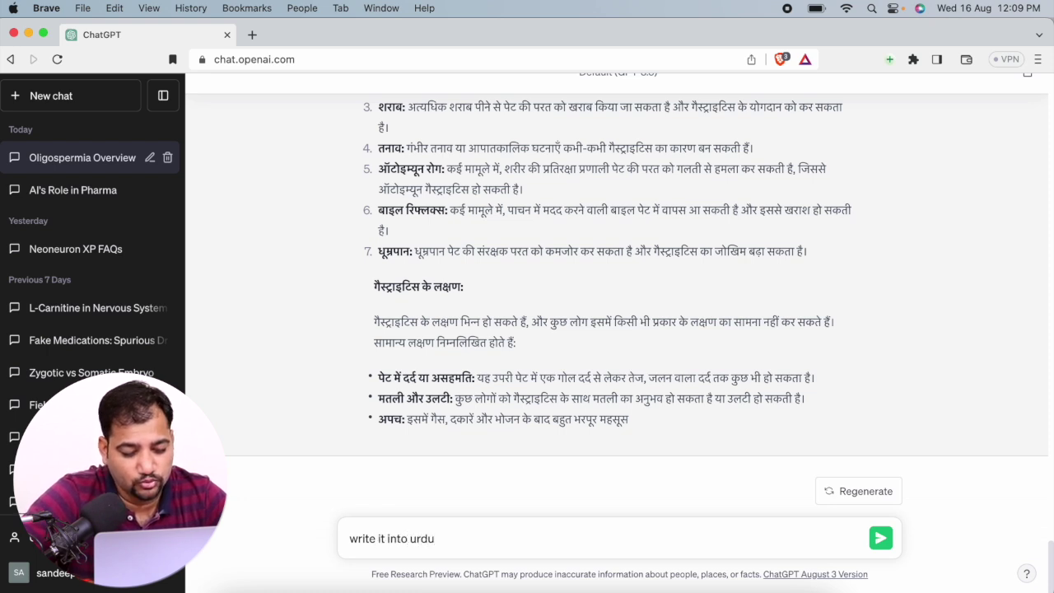
pyautogui.press('Return')
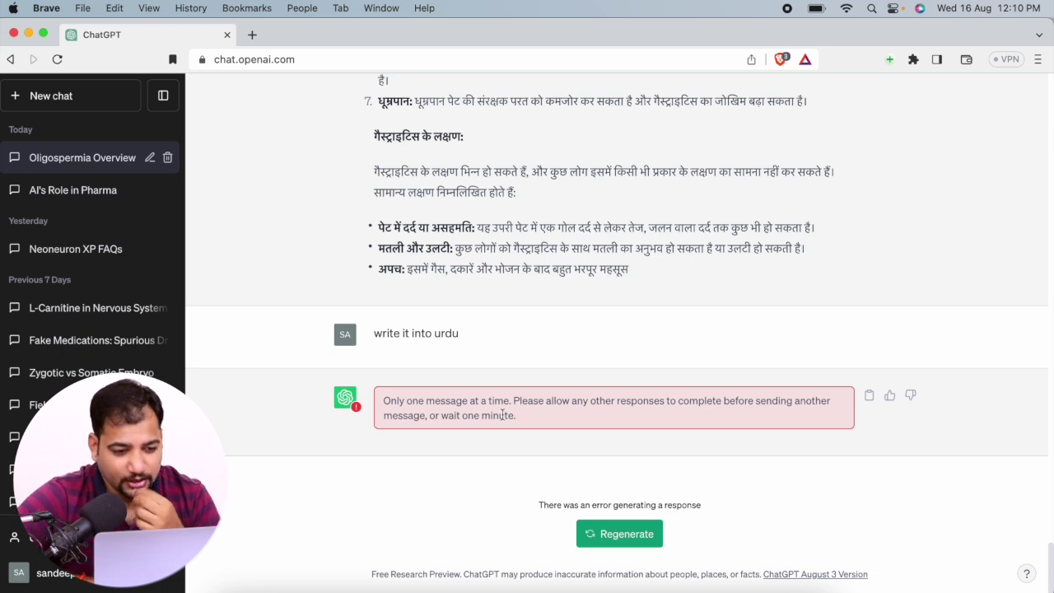
pyautogui.click(619, 534)
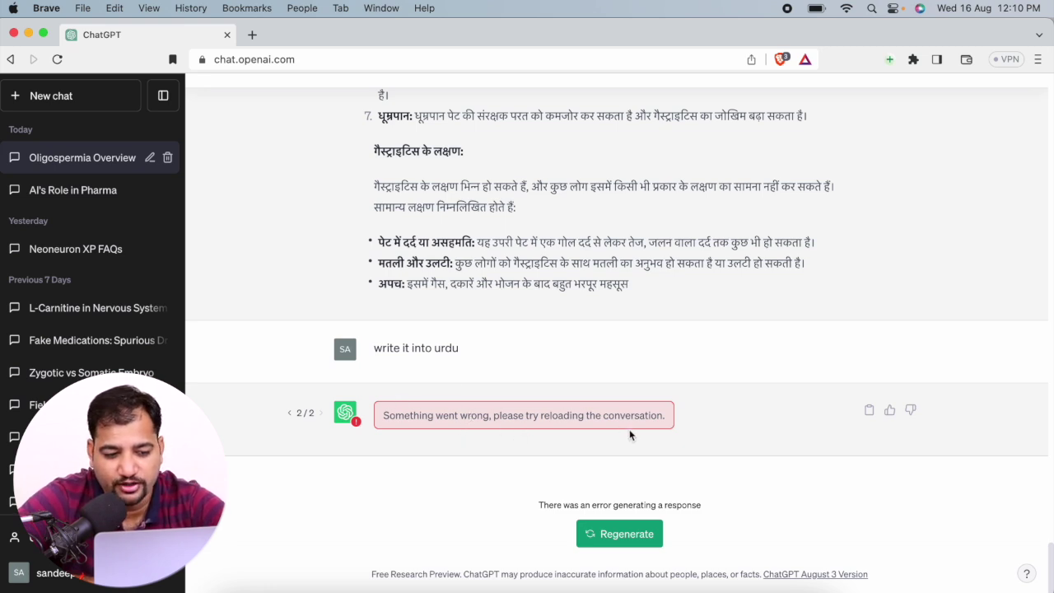
# - Edit the earlier prompt "plz write it in hindi" to read "plz write it in urdu" and resubmit it
pyautogui.scroll(10, 630, 432)
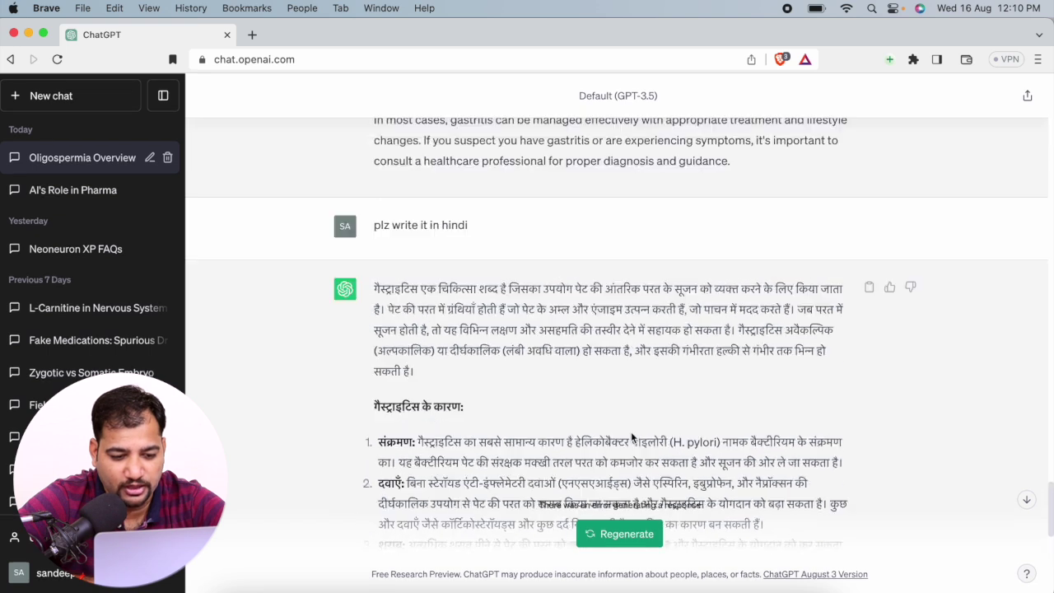
pyautogui.scroll(2, 632, 436)
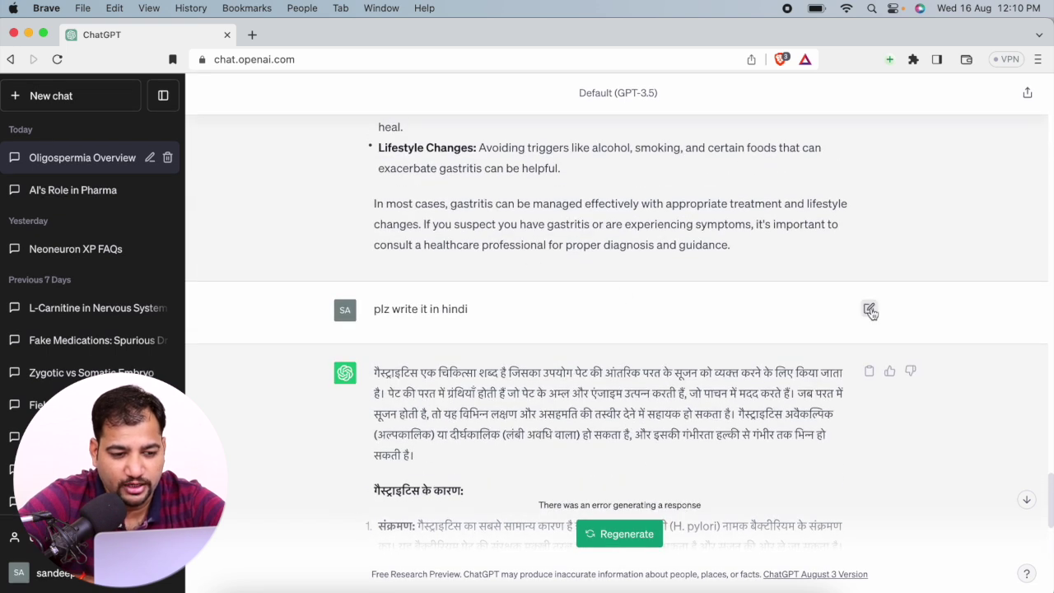
pyautogui.click(870, 306)
pyautogui.doubleClick(477, 301)
pyautogui.write('hin')
pyautogui.press('BackSpace')
pyautogui.press('BackSpace')
pyautogui.press('BackSpace')
pyautogui.write('urdu')
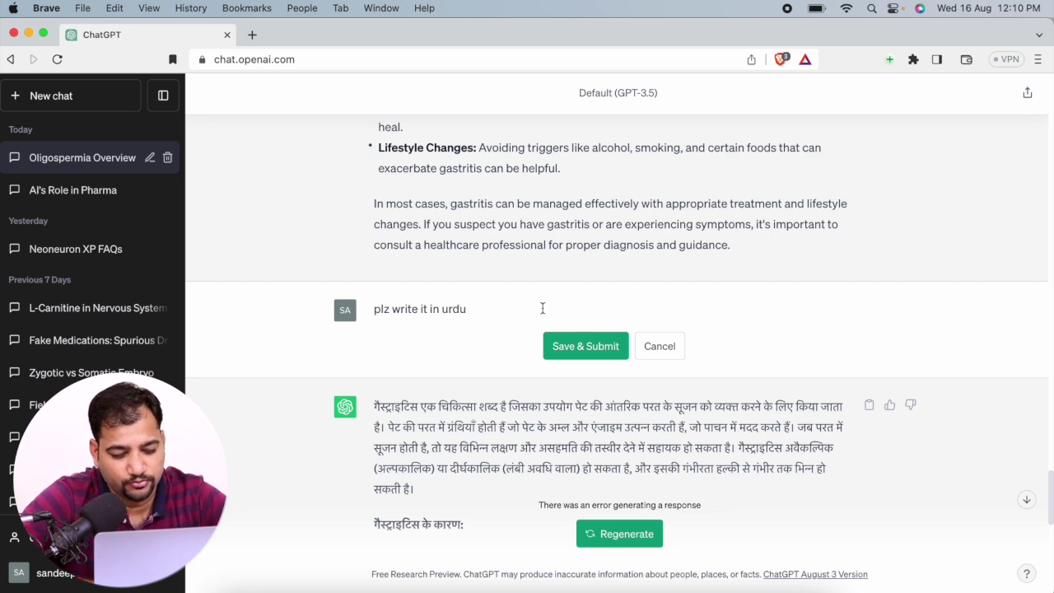
pyautogui.click(576, 352)
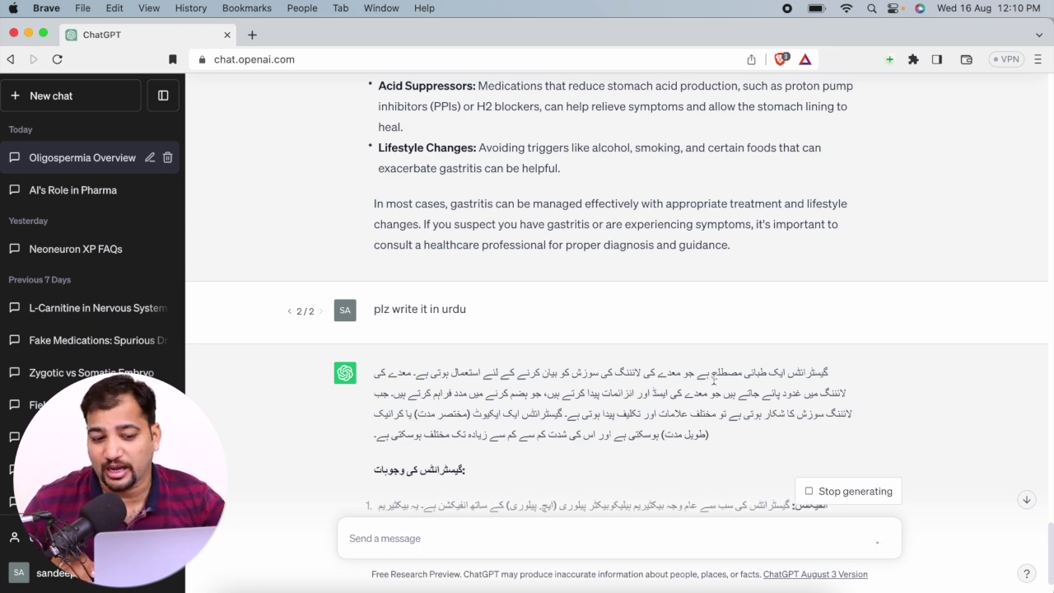
# - Follow the Urdu gastritis answer as it is written and stop its generation within the causes list, leaving the message field empty
pyautogui.scroll(-3, 728, 407)
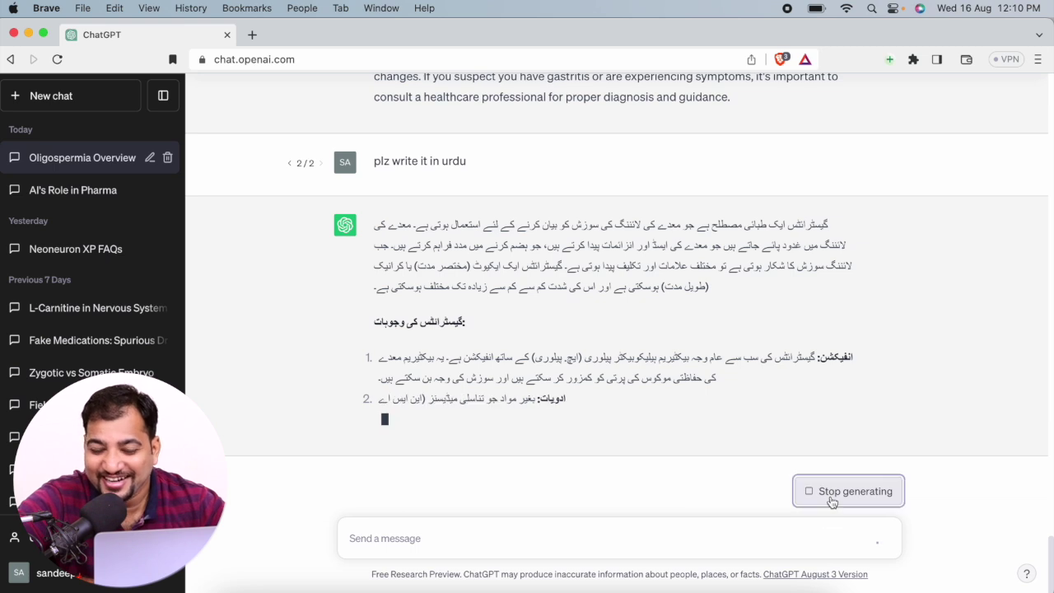
pyautogui.click(832, 494)
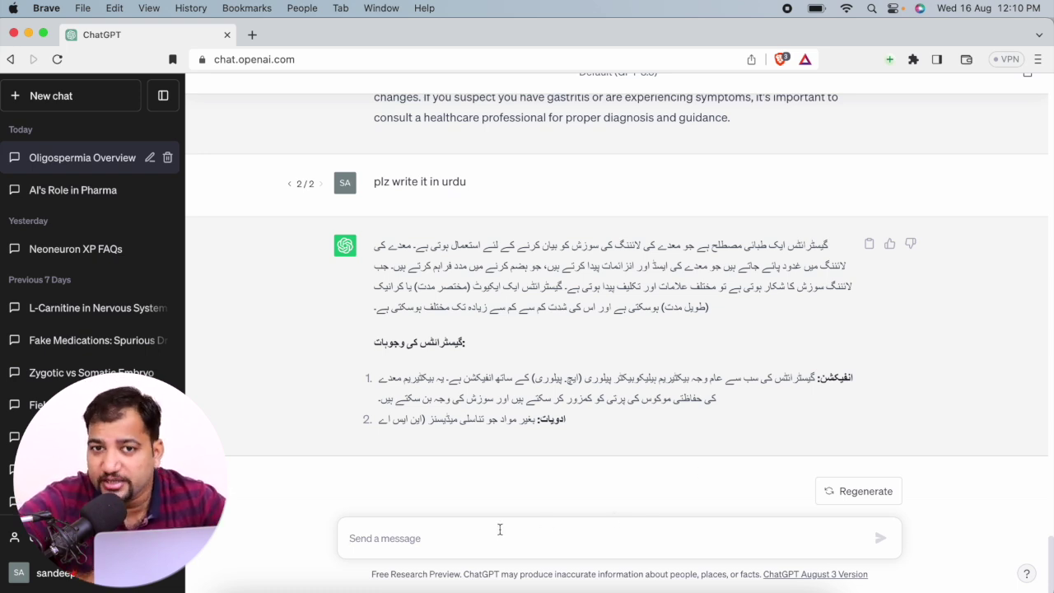
pyautogui.write('I')
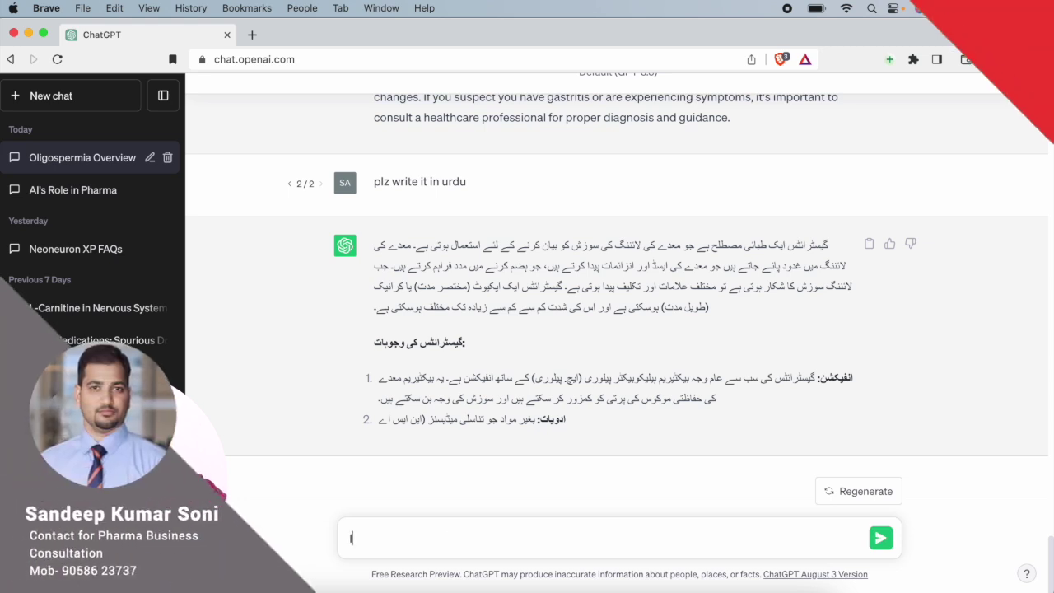
pyautogui.press('BackSpace')
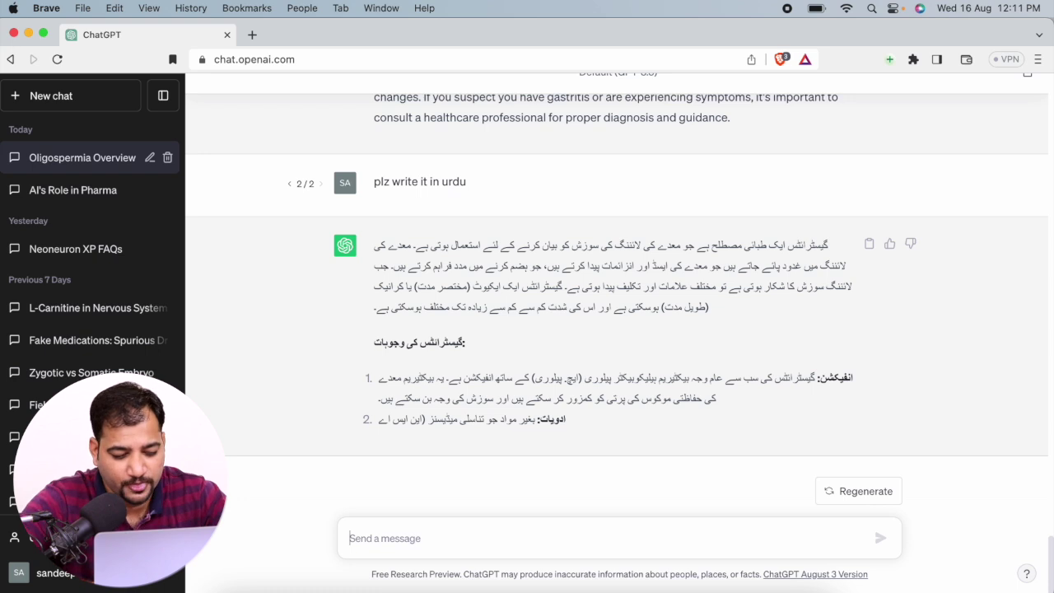
# - Begin a new prompt giving the role and recipient: "ap apne apko ko ek MR sajho aur HR ko Mail likho ki"
pyautogui.write('ap a')
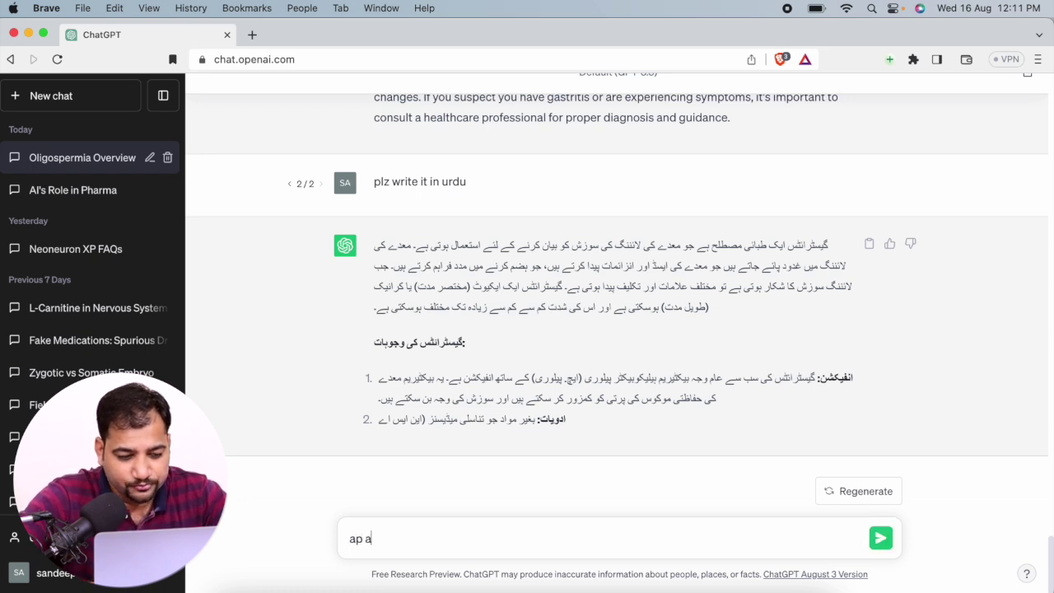
pyautogui.write('pne apk')
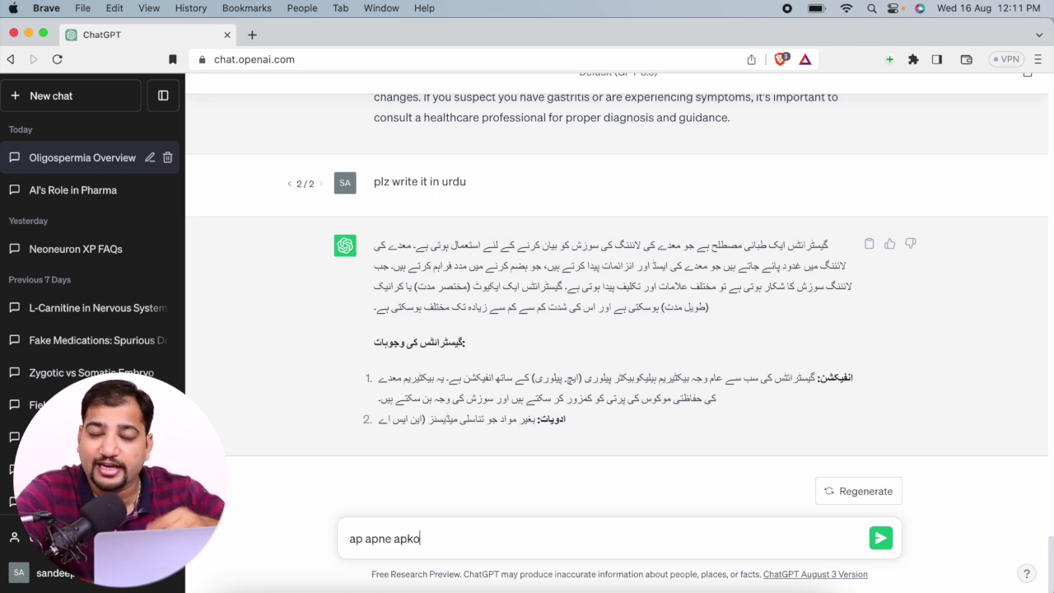
pyautogui.write('o ko ek MR sa')
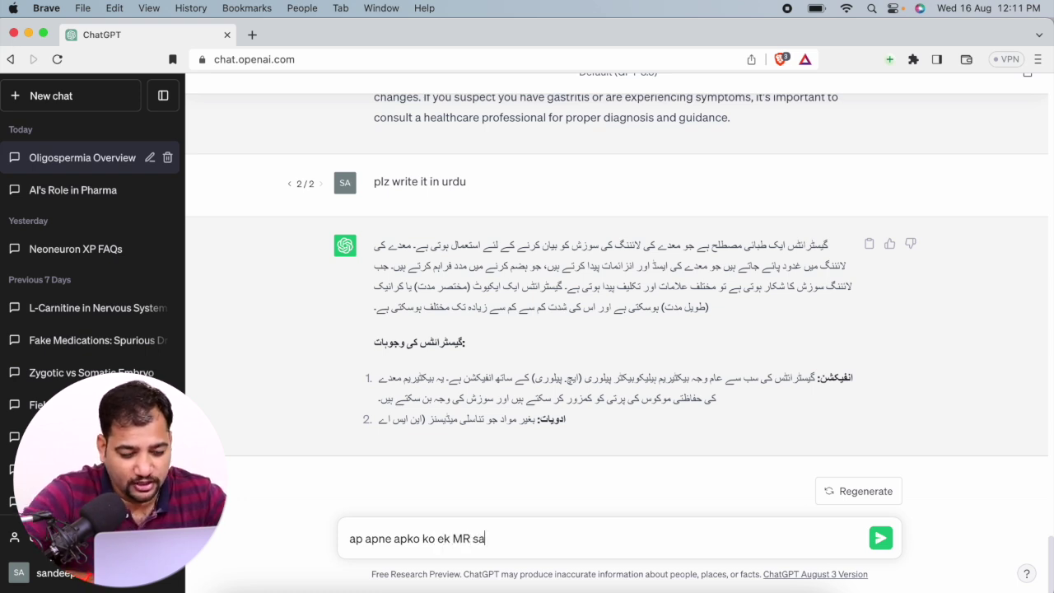
pyautogui.write('jho aur')
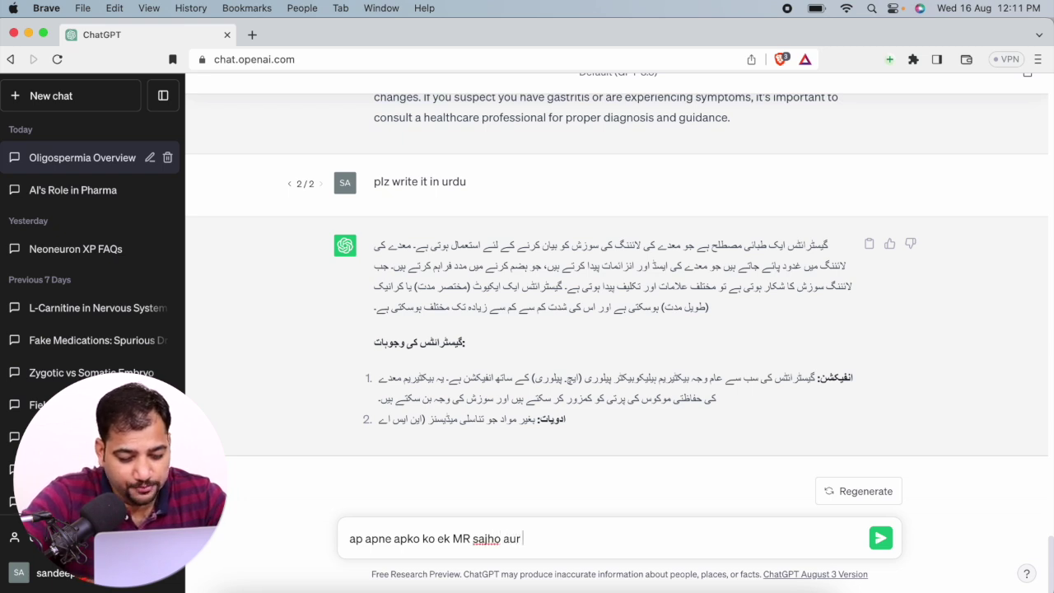
pyautogui.write(' HR ko Mail likh')
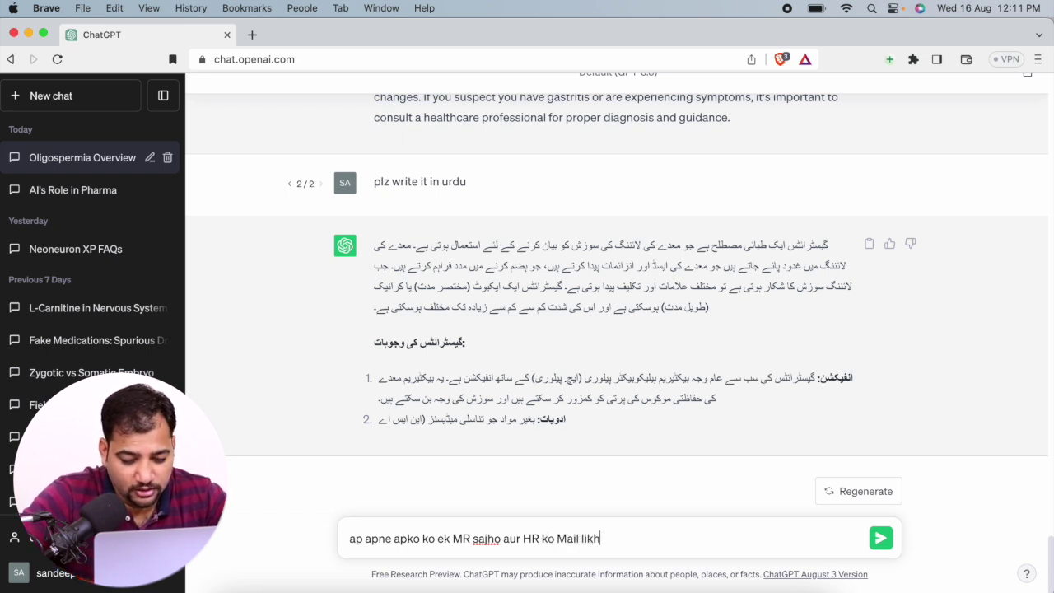
pyautogui.write('o ki')
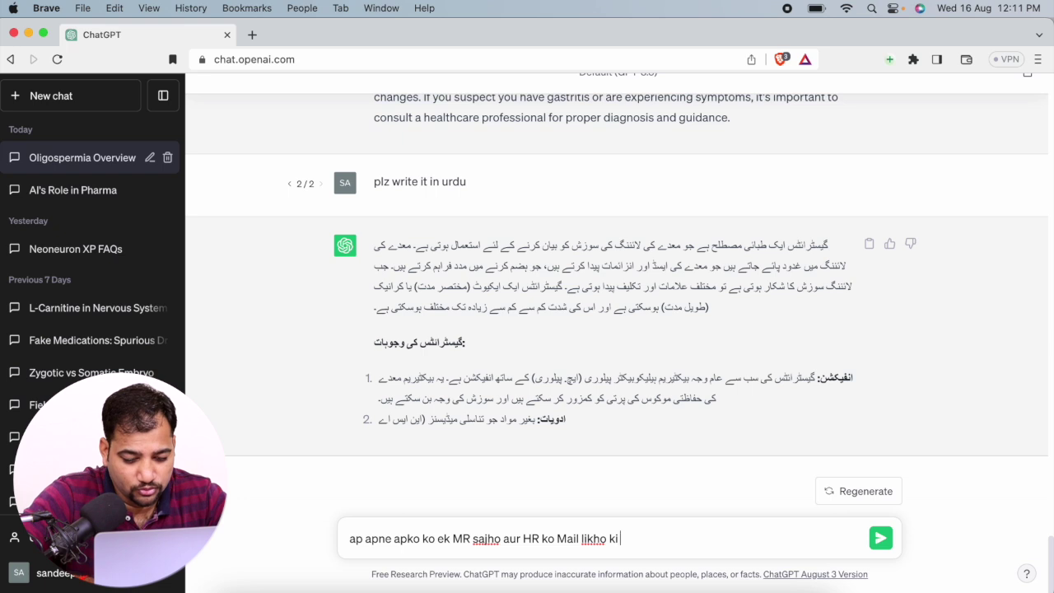
# - Add the mail's complaint to the prompt: "usne mera 30th october ka field expense kyo deduct kar liye."
pyautogui.write(' usne me')
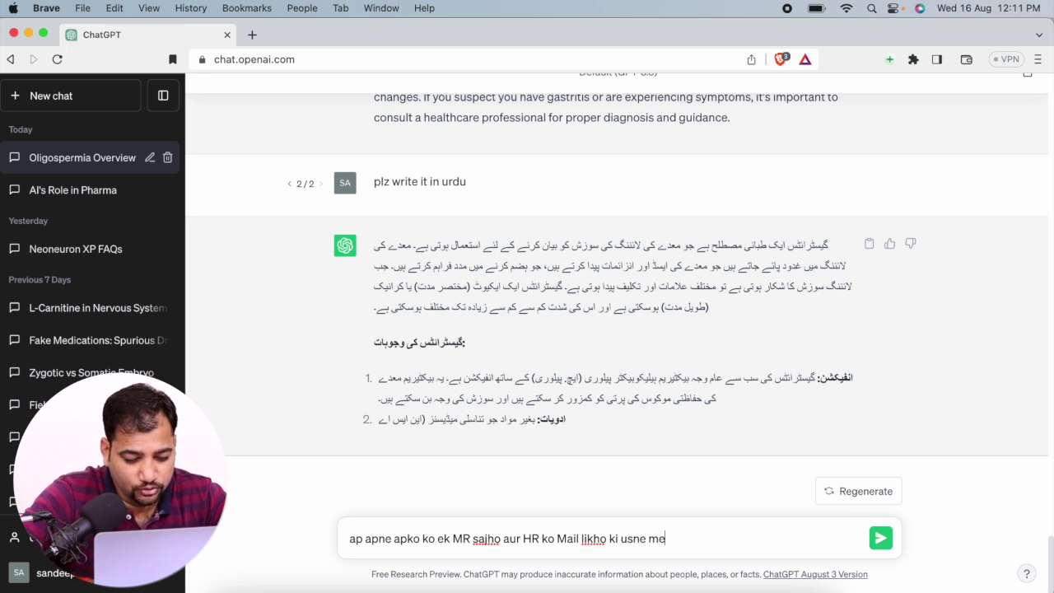
pyautogui.write('ra 30')
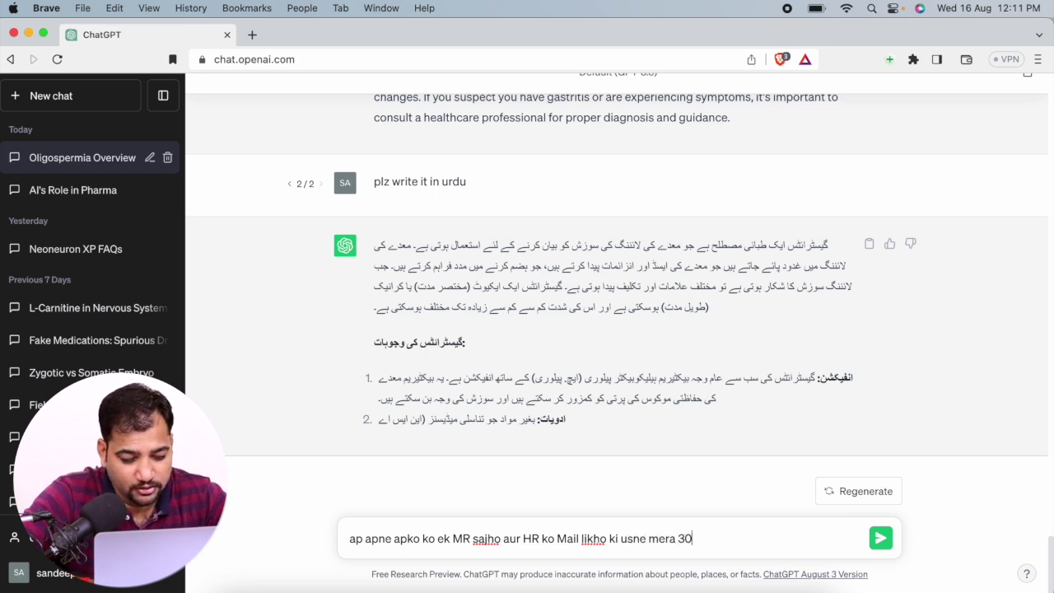
pyautogui.write('th oct')
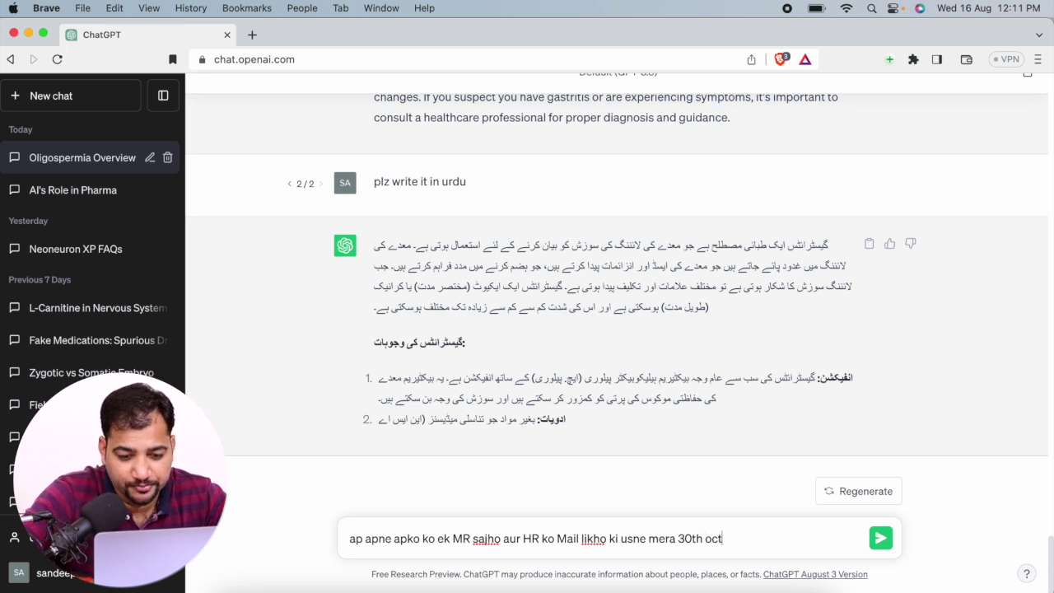
pyautogui.write('ober ka')
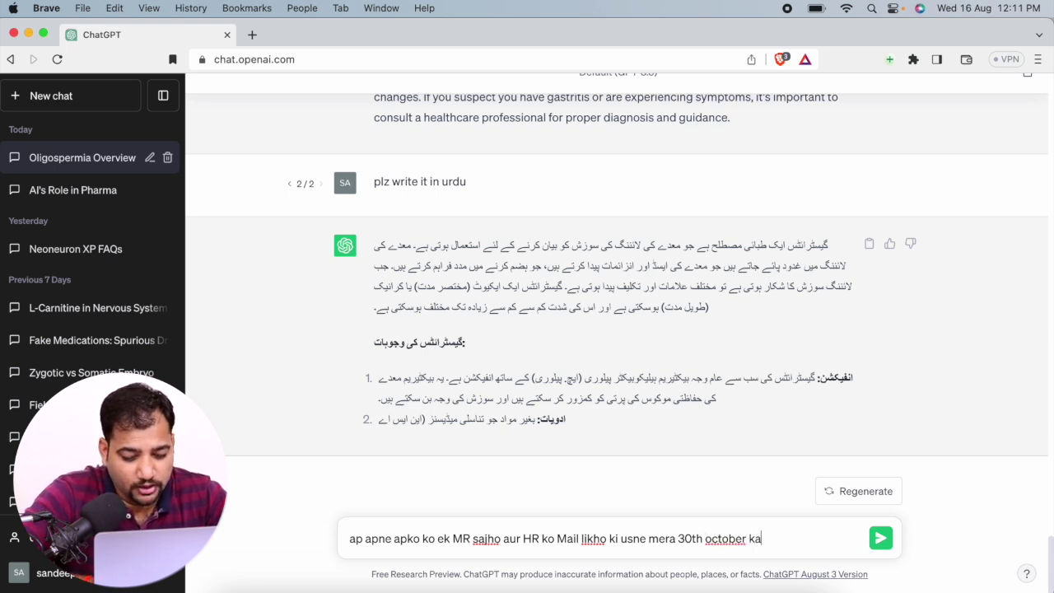
pyautogui.write(' field e')
pyautogui.write('xpense ')
pyautogui.write('ky')
pyautogui.write('de')
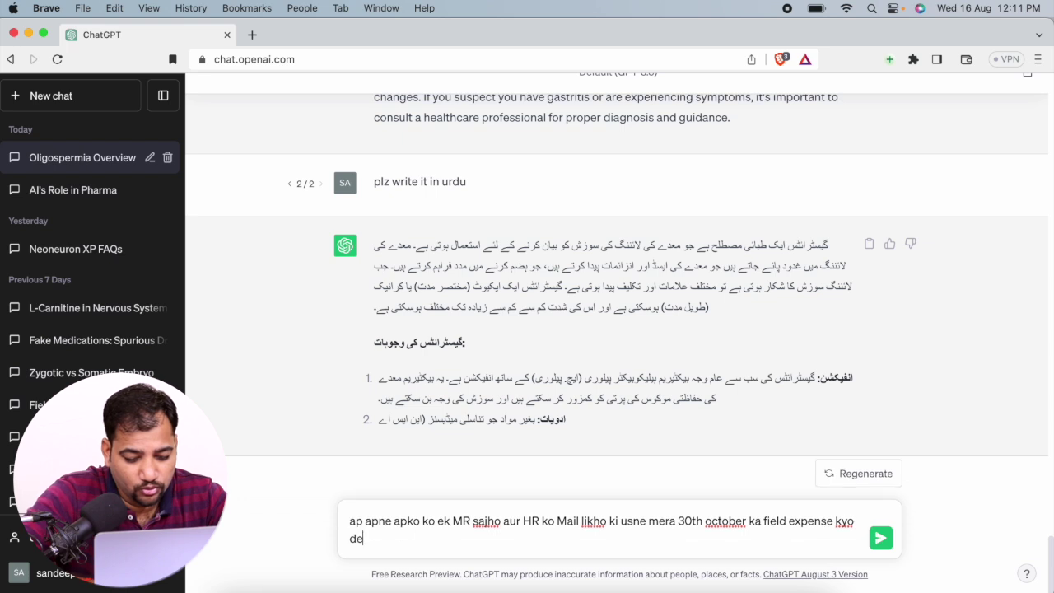
pyautogui.write('duct ka')
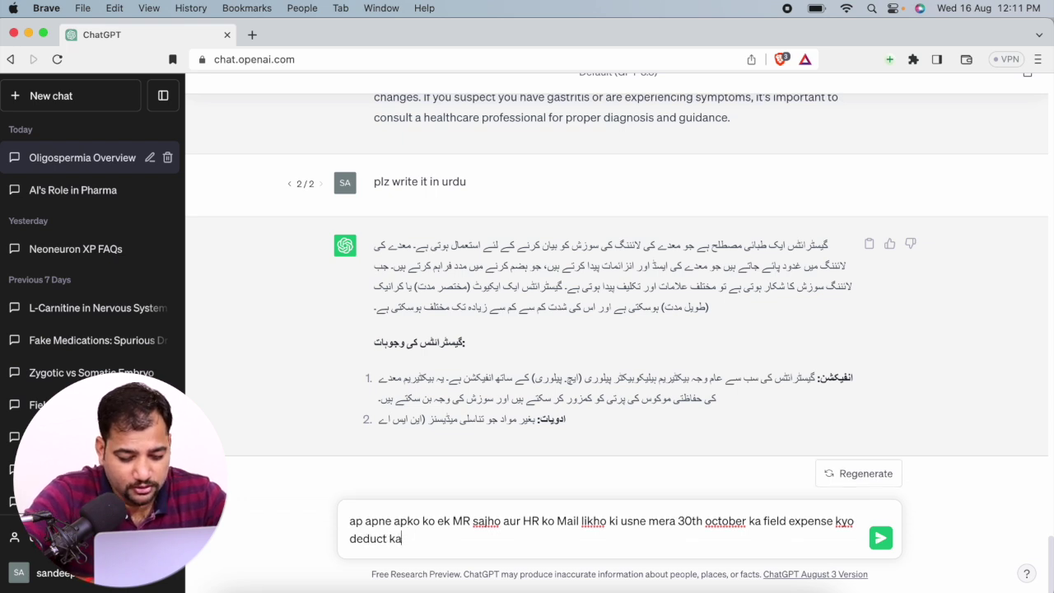
pyautogui.write('r liy')
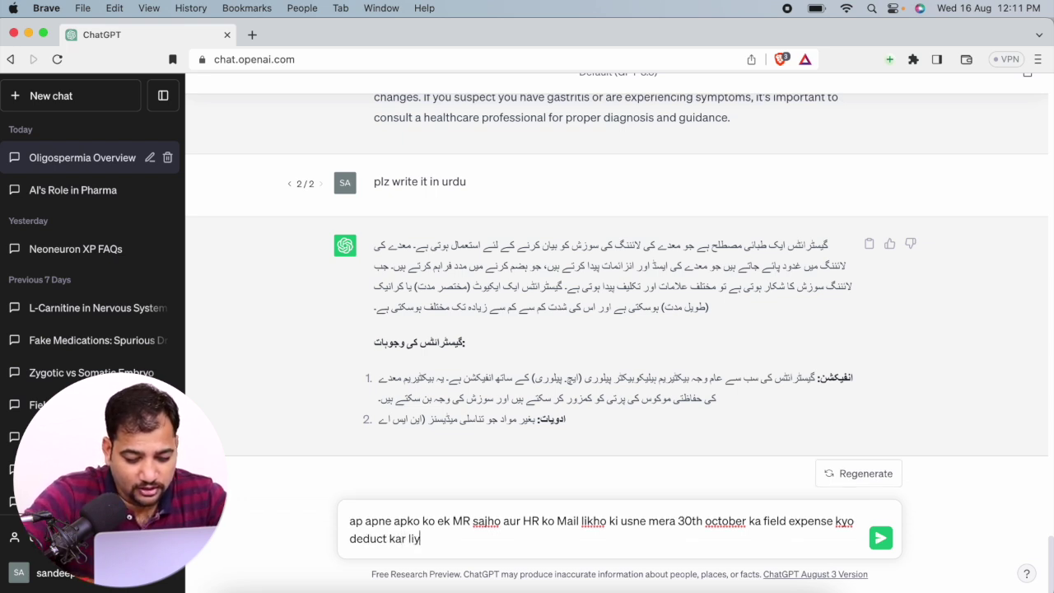
pyautogui.write('e. ')
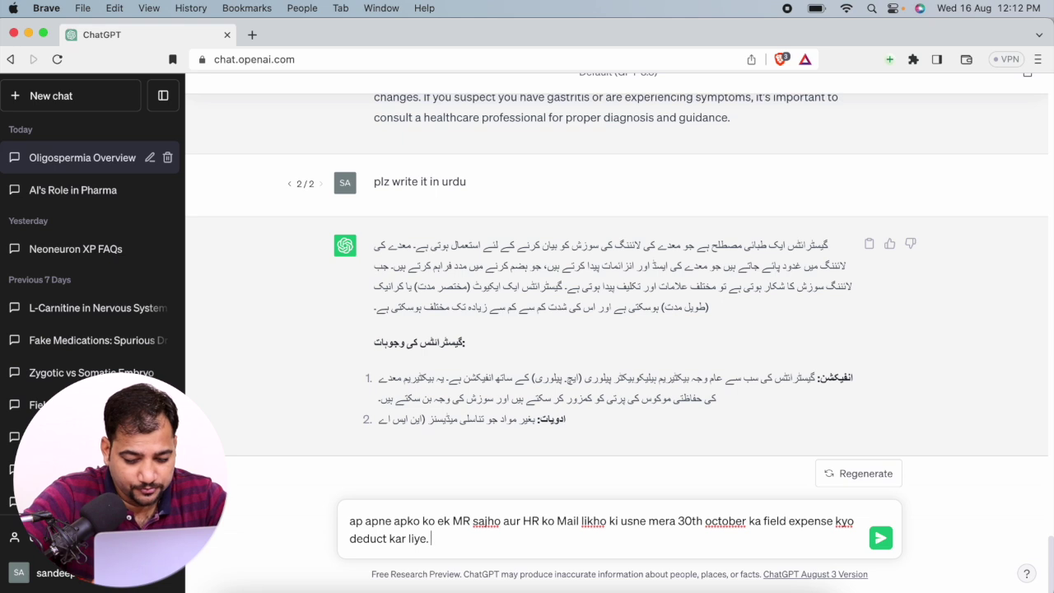
# - Finish the prompt with "vo uska pura detail mujhko de. brief me likhna" and send it
pyautogui.write('vo uska')
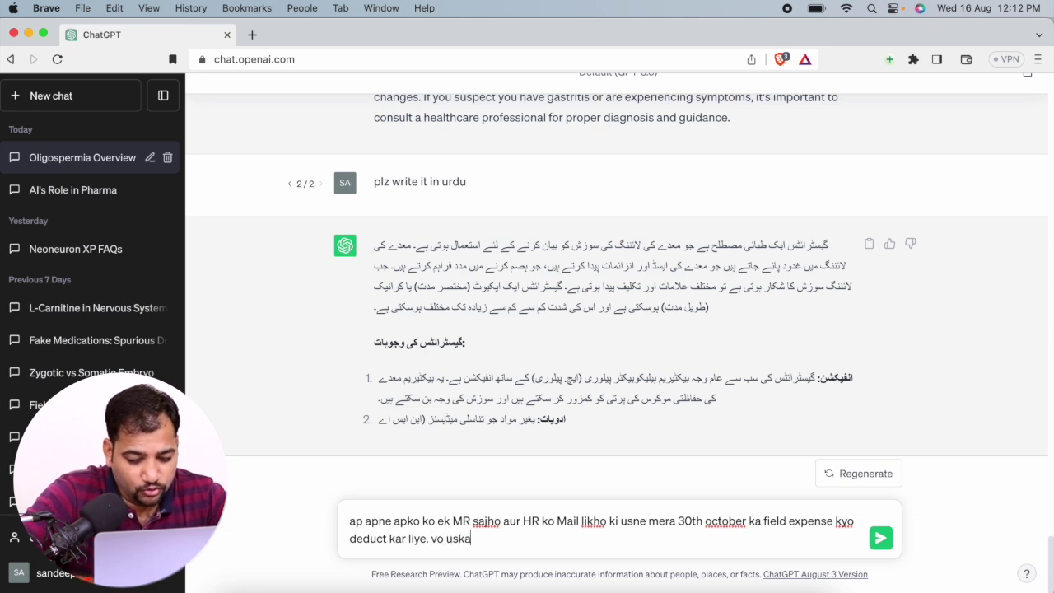
pyautogui.write(' pura ')
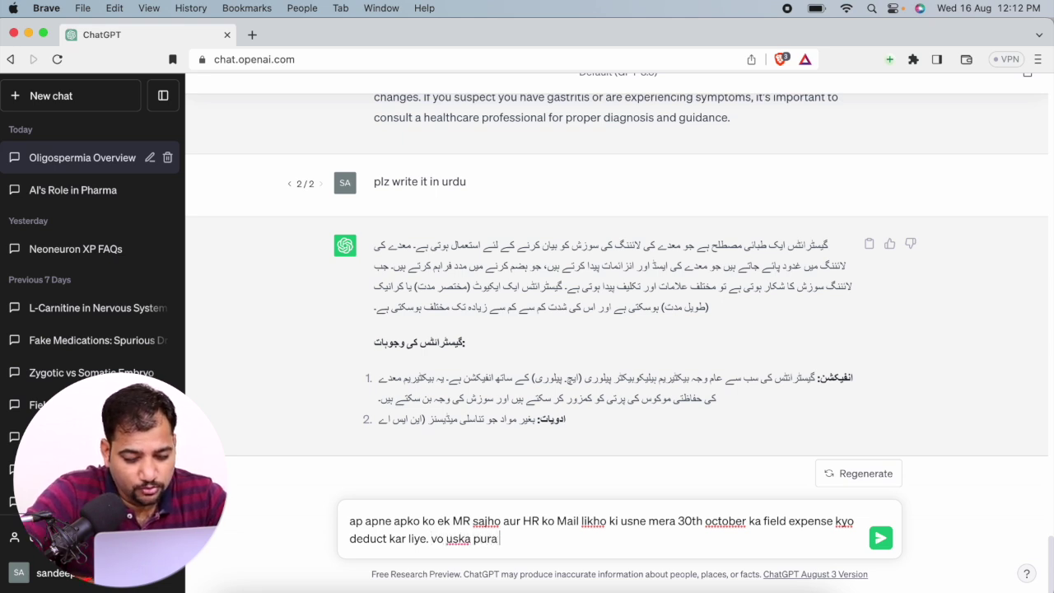
pyautogui.write('detail m')
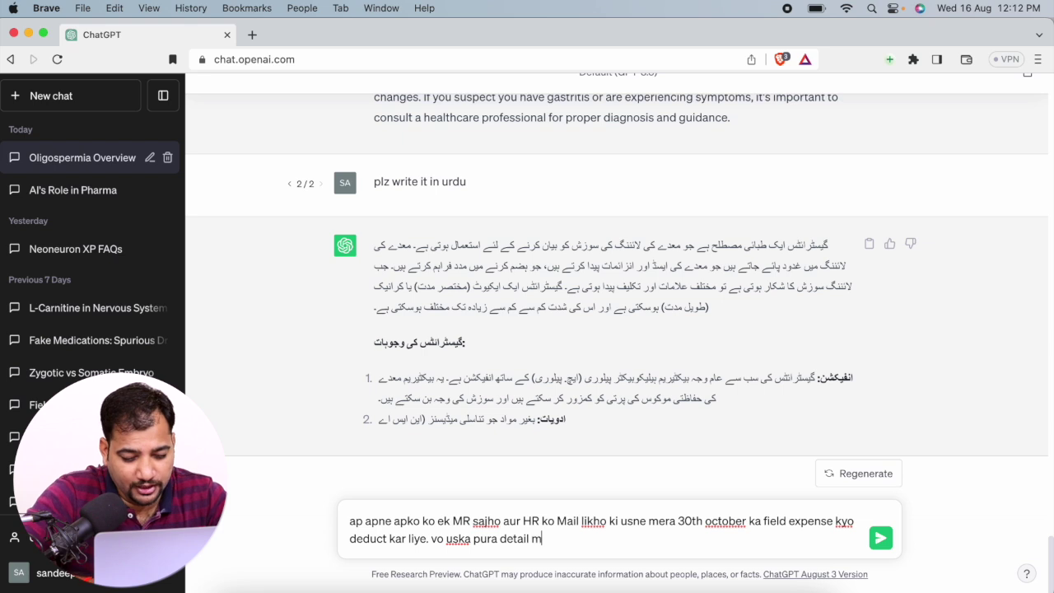
pyautogui.write('ujh')
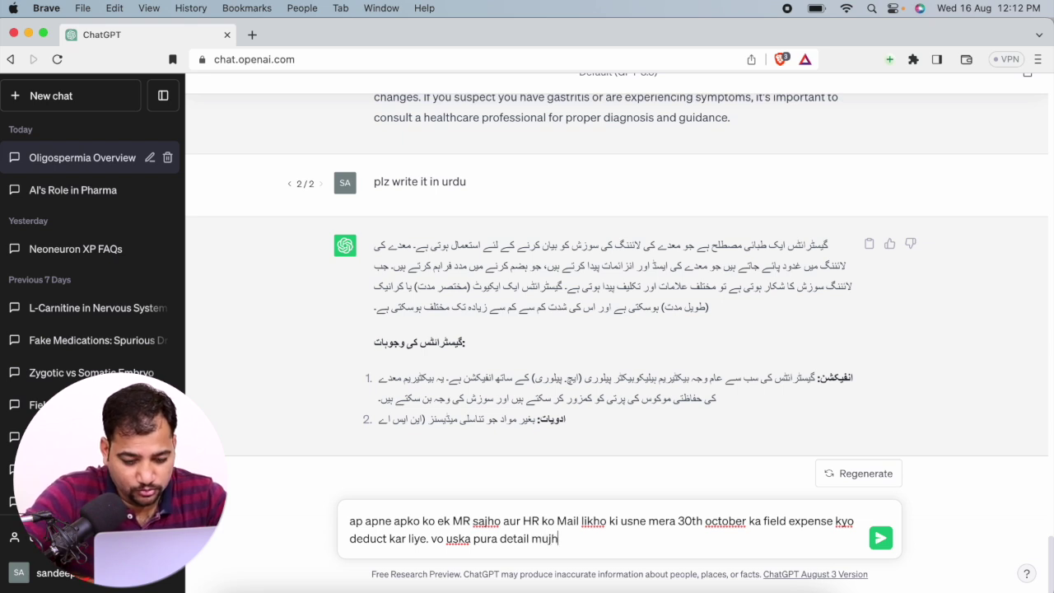
pyautogui.write('ko de')
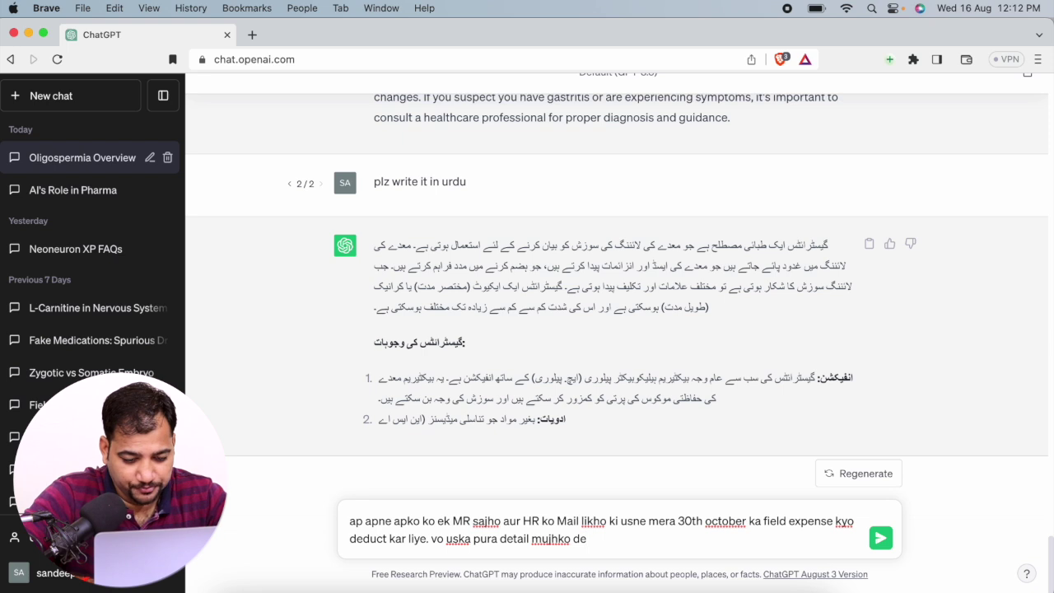
pyautogui.write('. ')
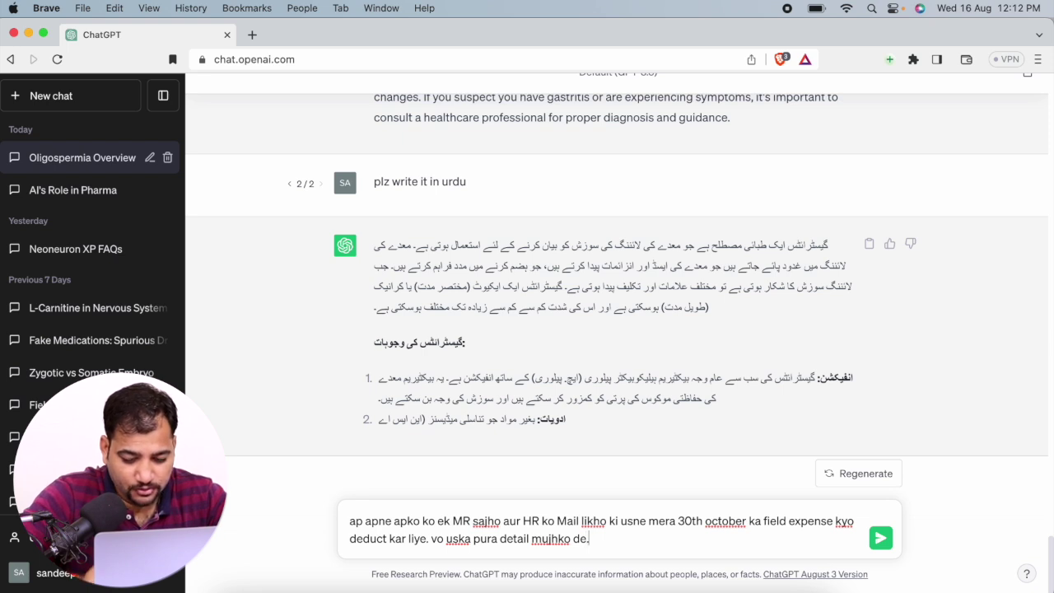
pyautogui.write('bri')
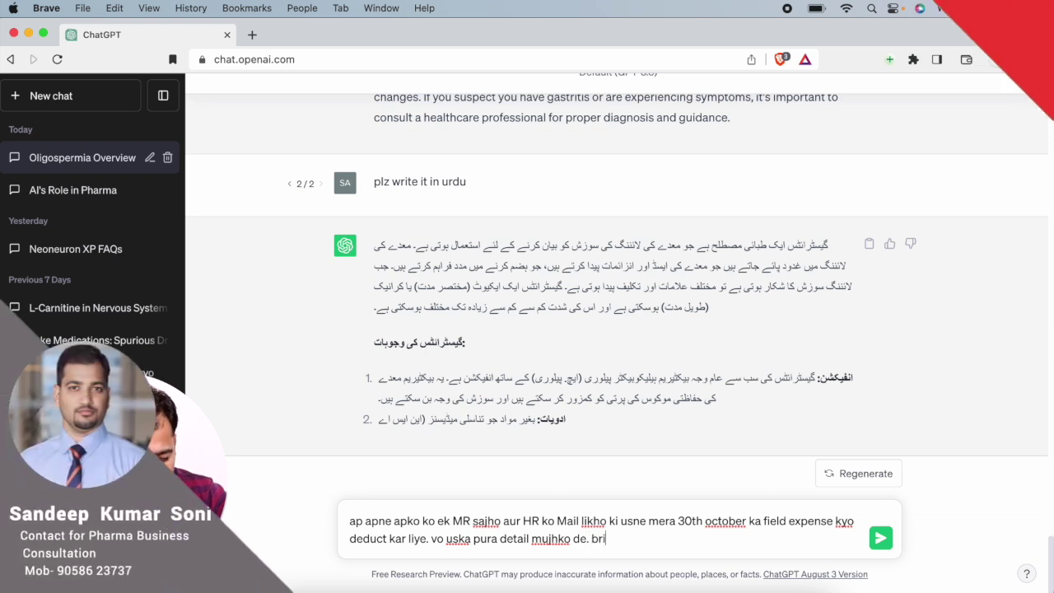
pyautogui.write('ef ')
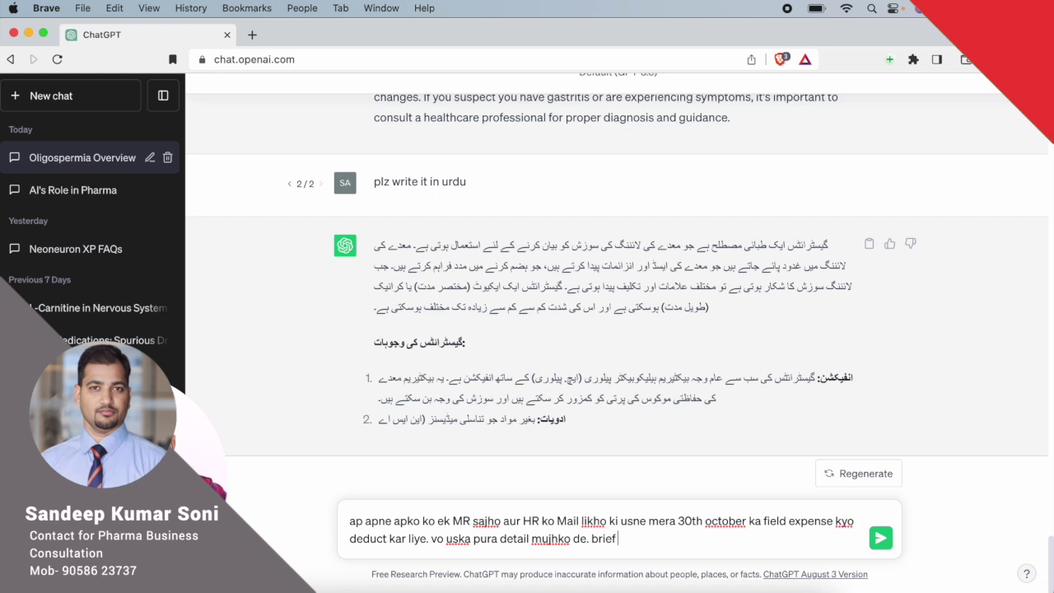
pyautogui.write('me likhna')
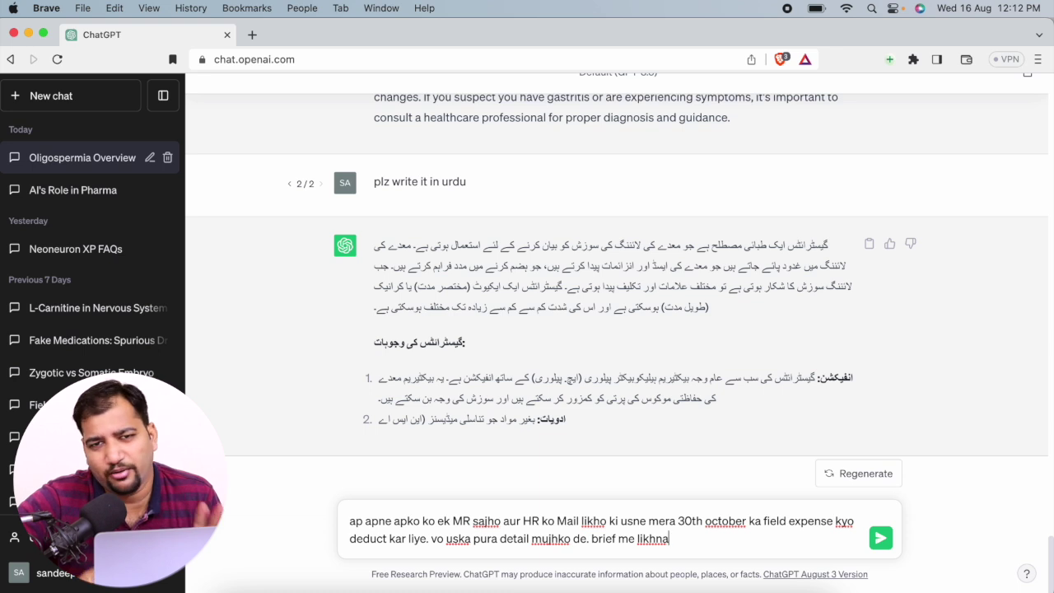
pyautogui.press('Return')
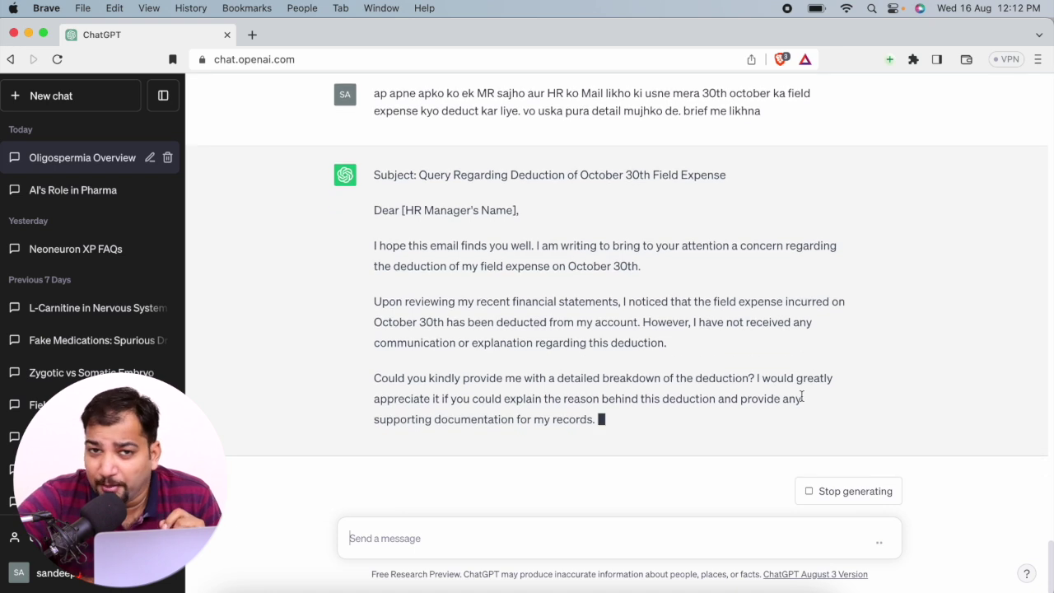
# - Read through the generated HR email about the field expense deduction, from its subject line to the signature placeholders
pyautogui.scroll(1, 766, 263)
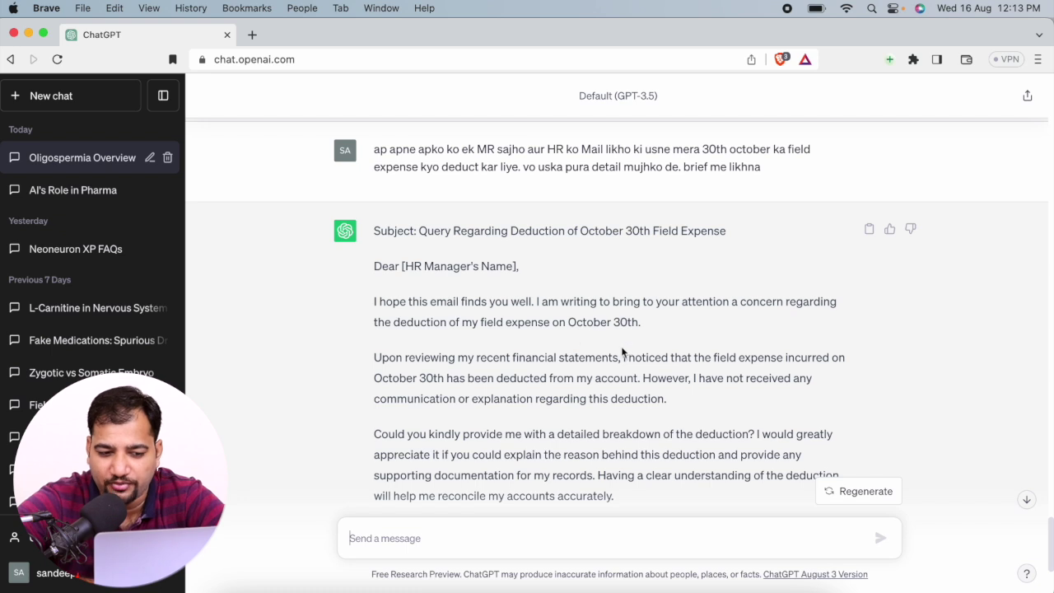
pyautogui.scroll(-3, 622, 352)
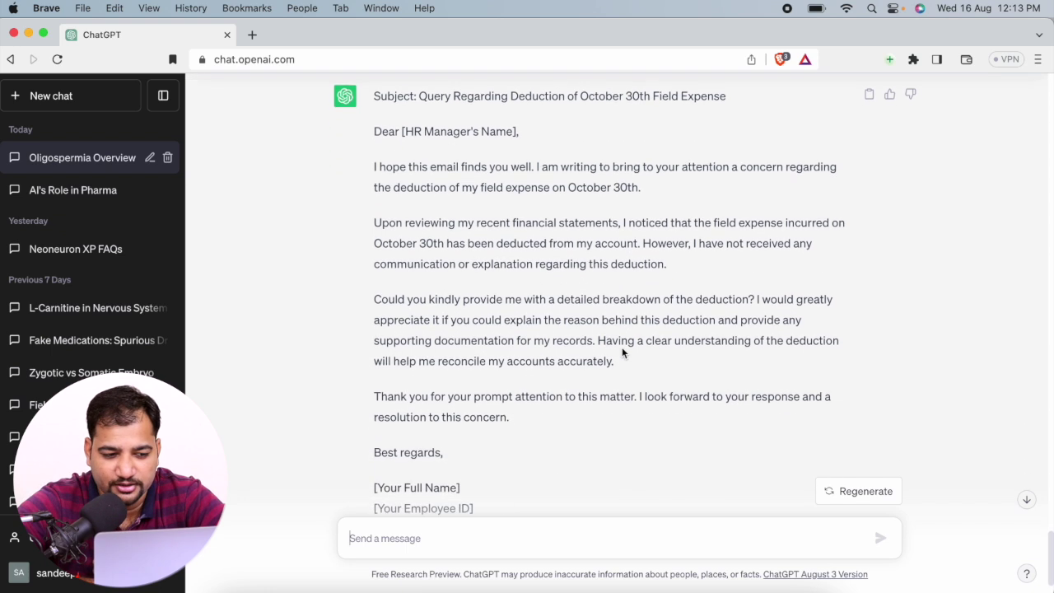
pyautogui.scroll(-1, 622, 353)
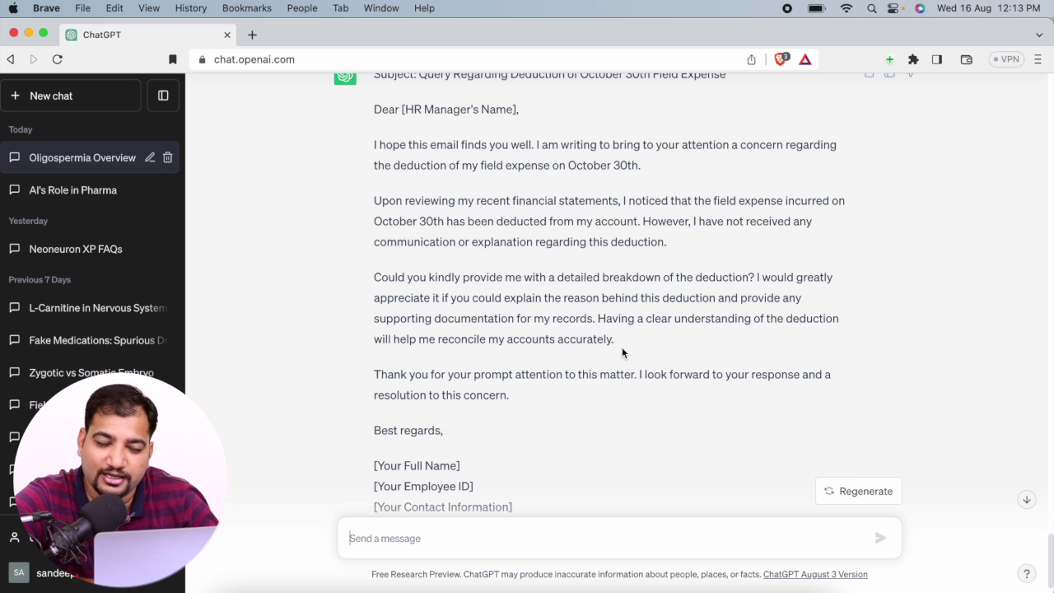
pyautogui.scroll(-1, 622, 352)
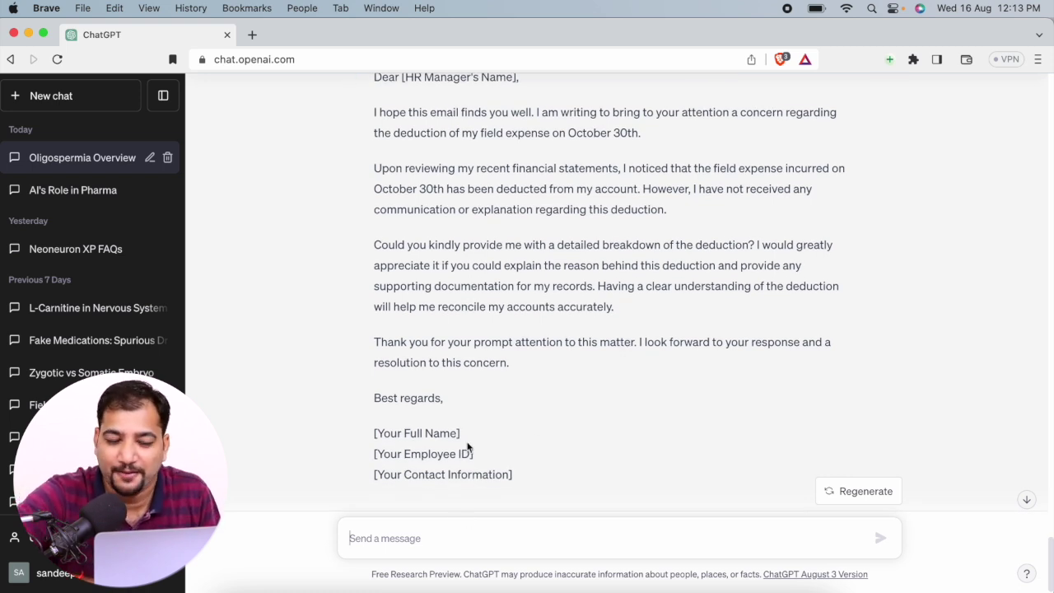
pyautogui.scroll(3, 645, 202)
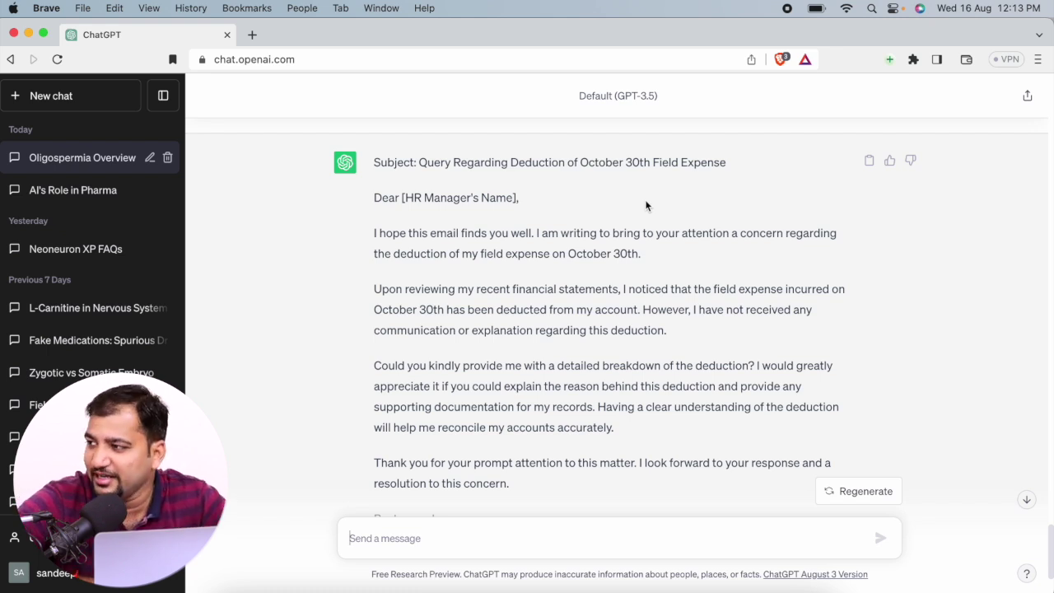
pyautogui.scroll(-4, 646, 205)
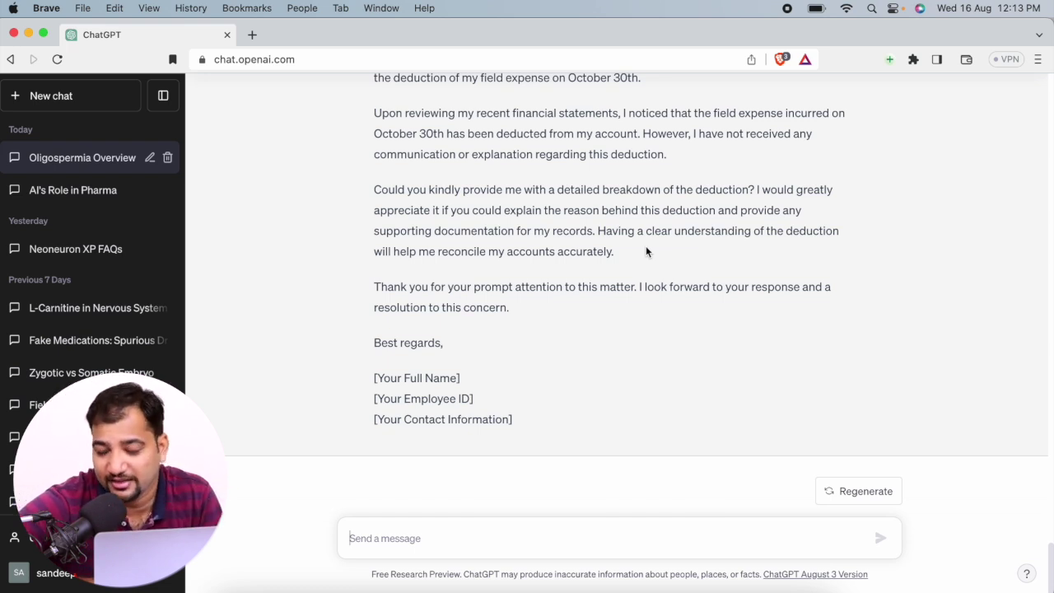
pyautogui.scroll(2, 646, 251)
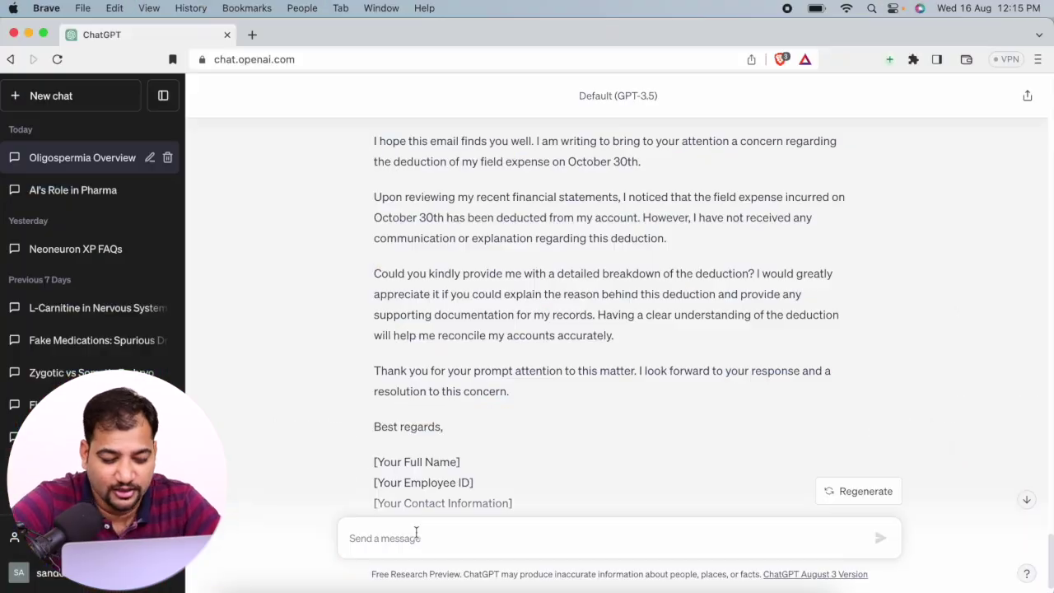
# - Send the prompt "write a mail on occasion of independence day to my pharma field force so they can celebrate 15th aug with nation"
pyautogui.write('write a m')
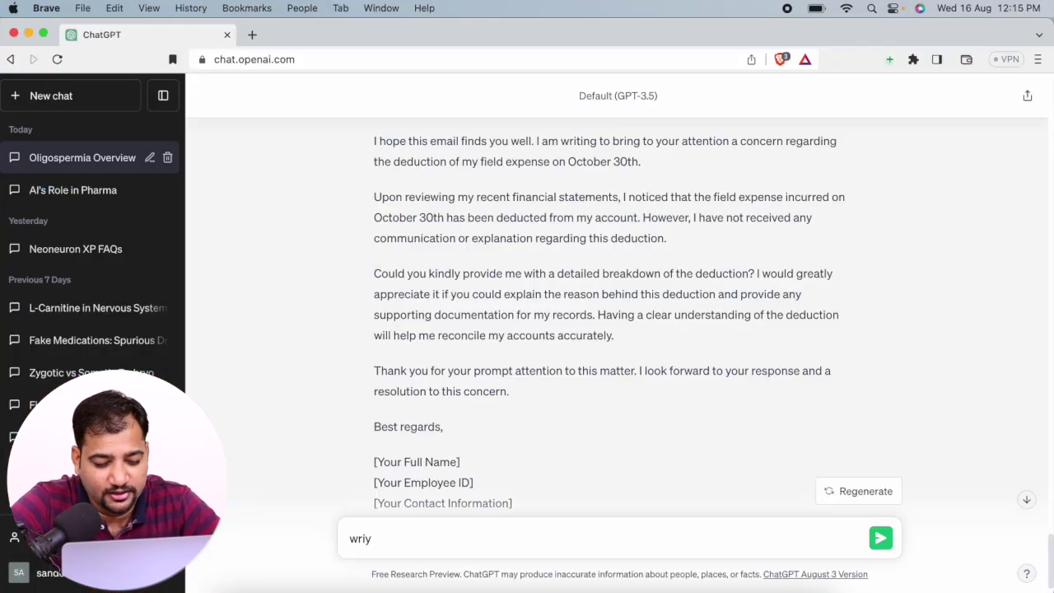
pyautogui.write('ail o')
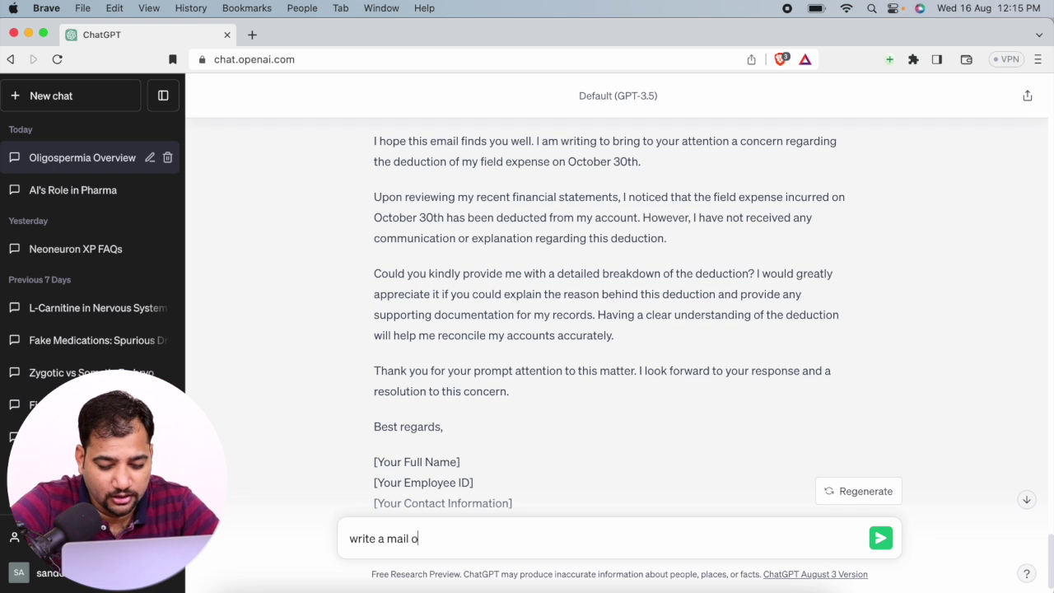
pyautogui.write('n occasion of ')
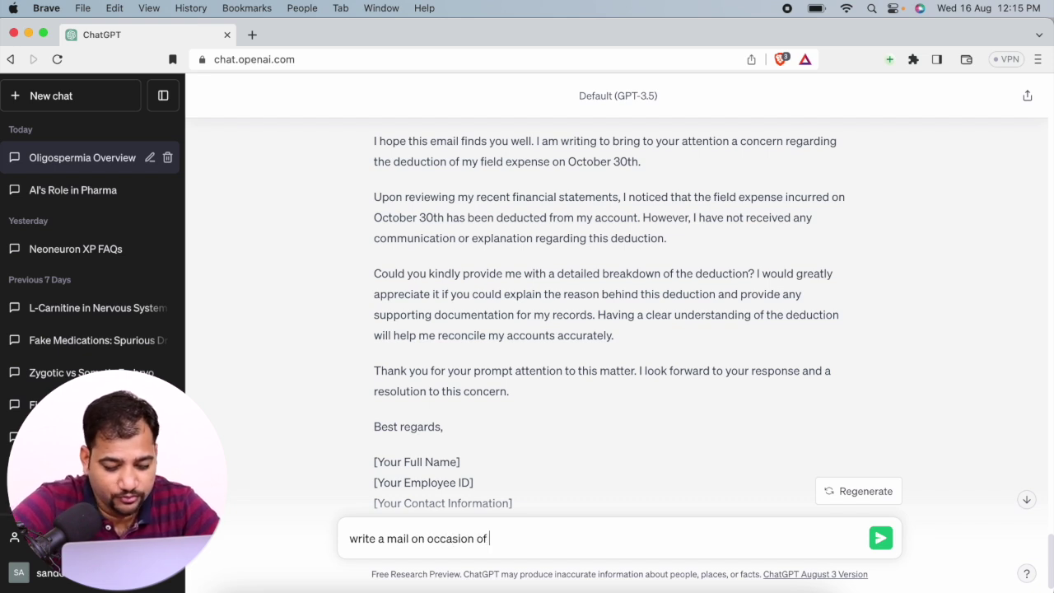
pyautogui.write('independence da')
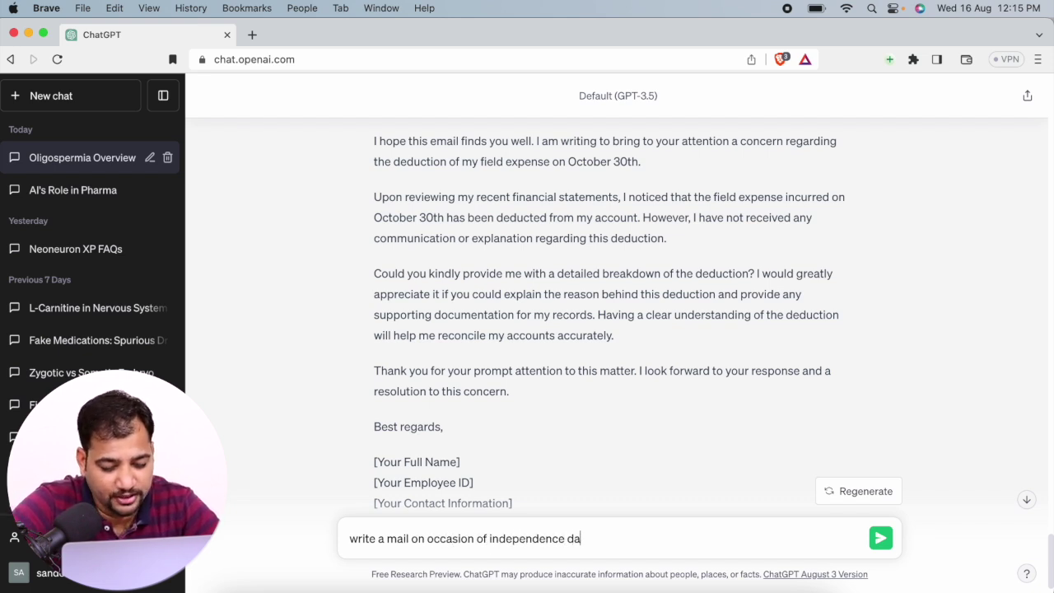
pyautogui.write('y to my pharma fiel')
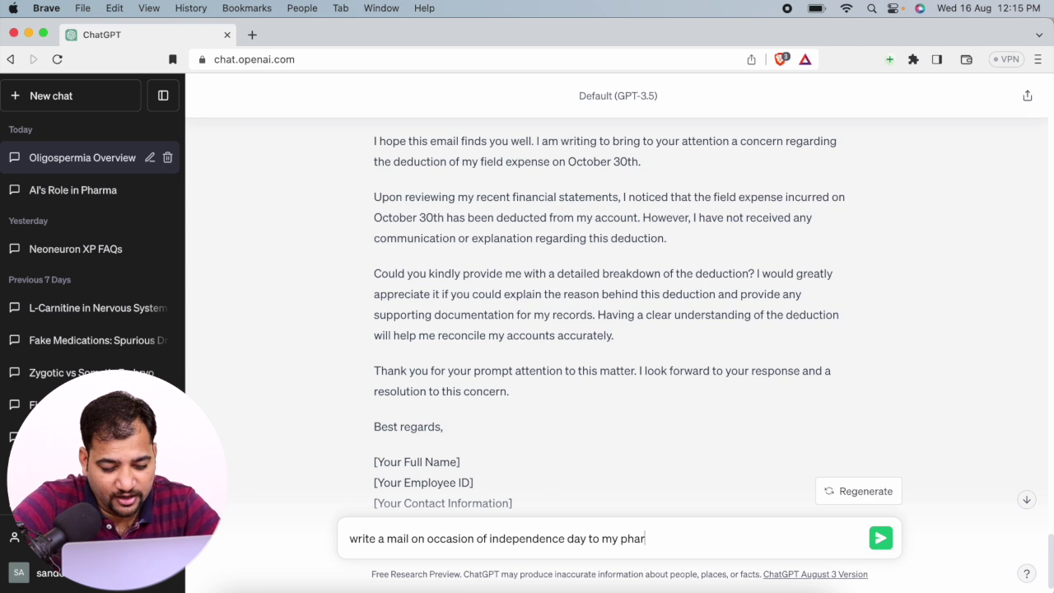
pyautogui.write('for')
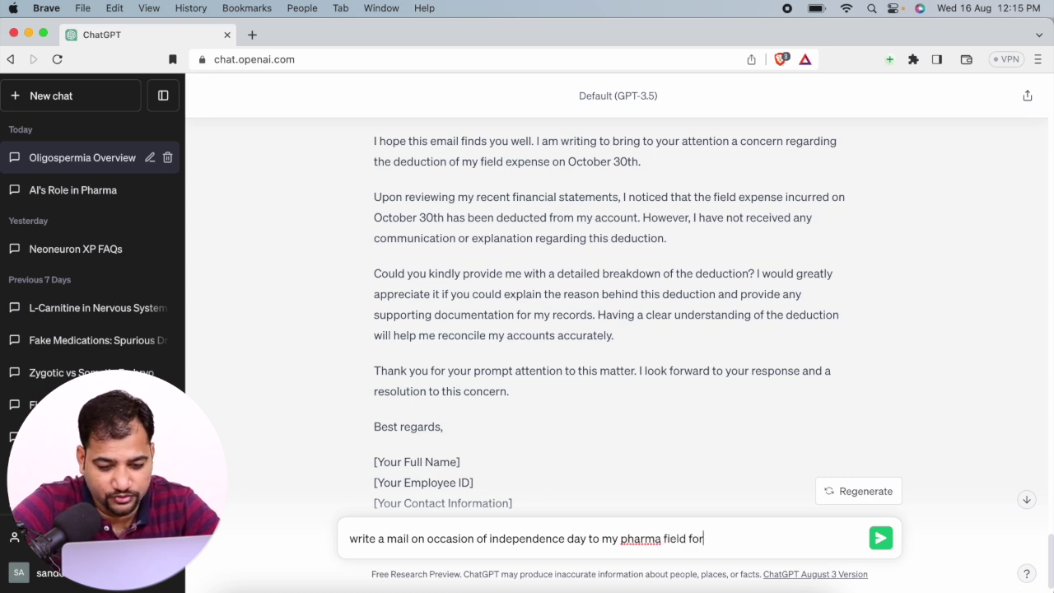
pyautogui.write('ce so they ca')
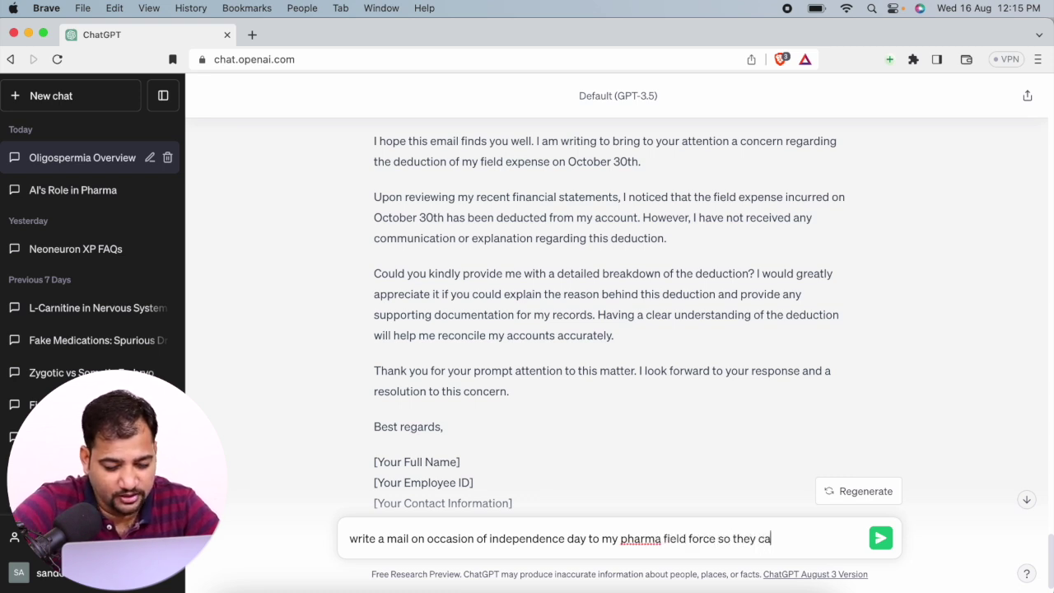
pyautogui.write('n celebrate 15t')
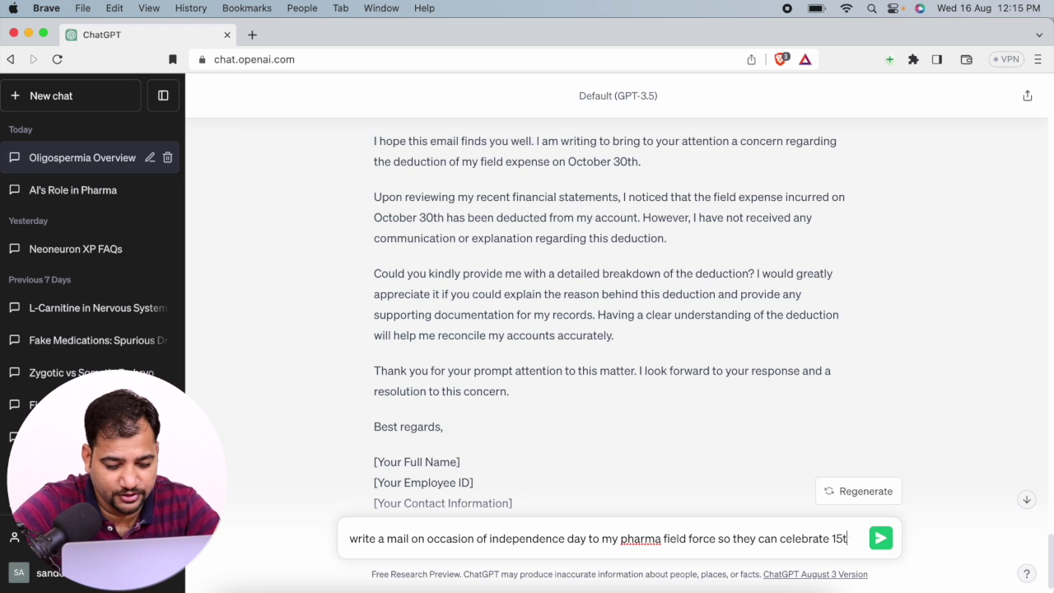
pyautogui.write('h aug with nation')
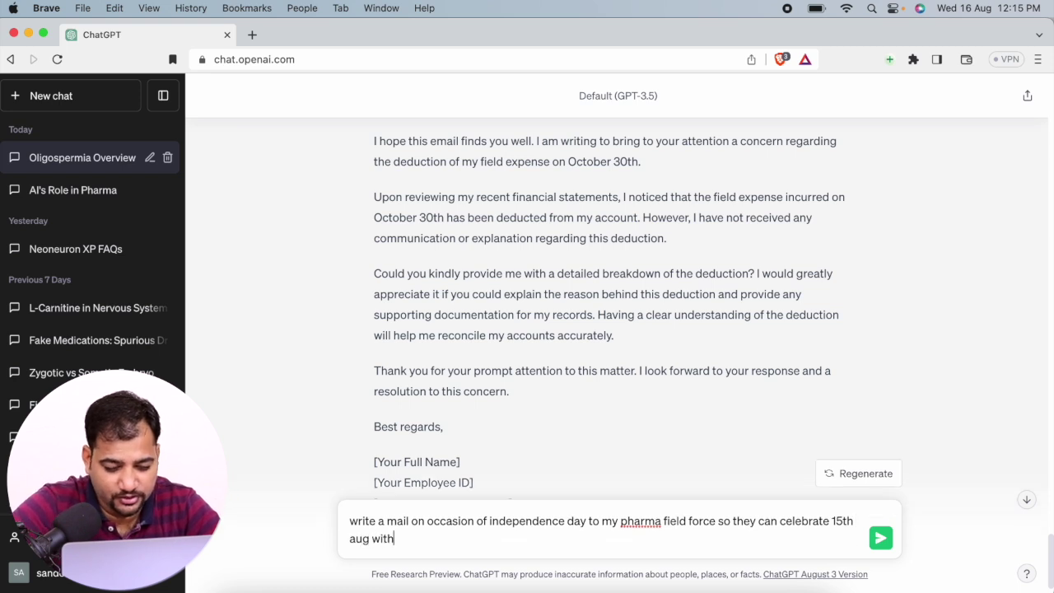
pyautogui.press('Return')
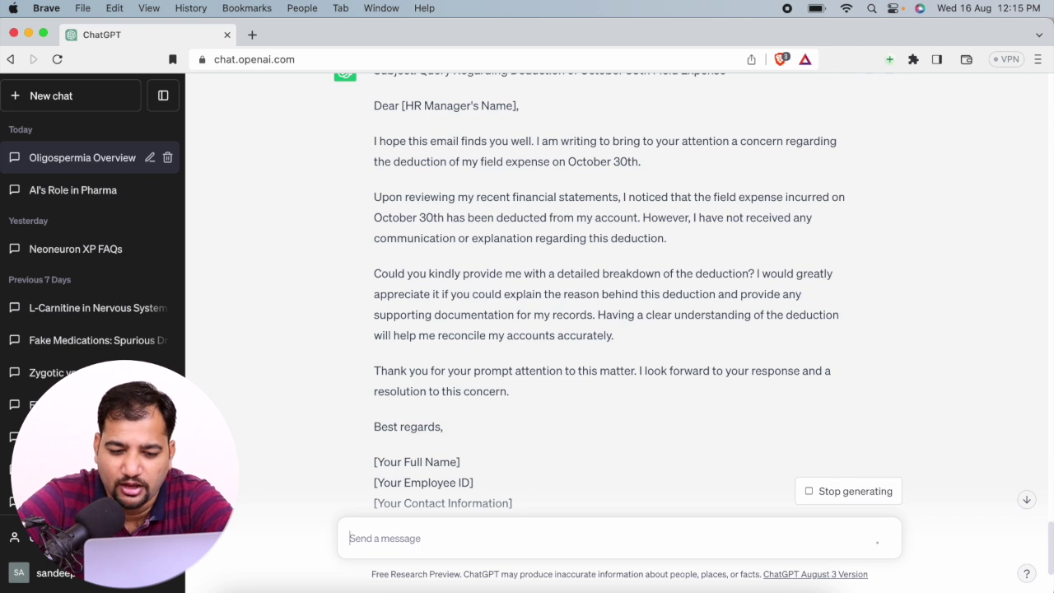
# - Read through the generated Independence Day mail, from its subject line to the closing signature placeholders
pyautogui.click(1027, 500)
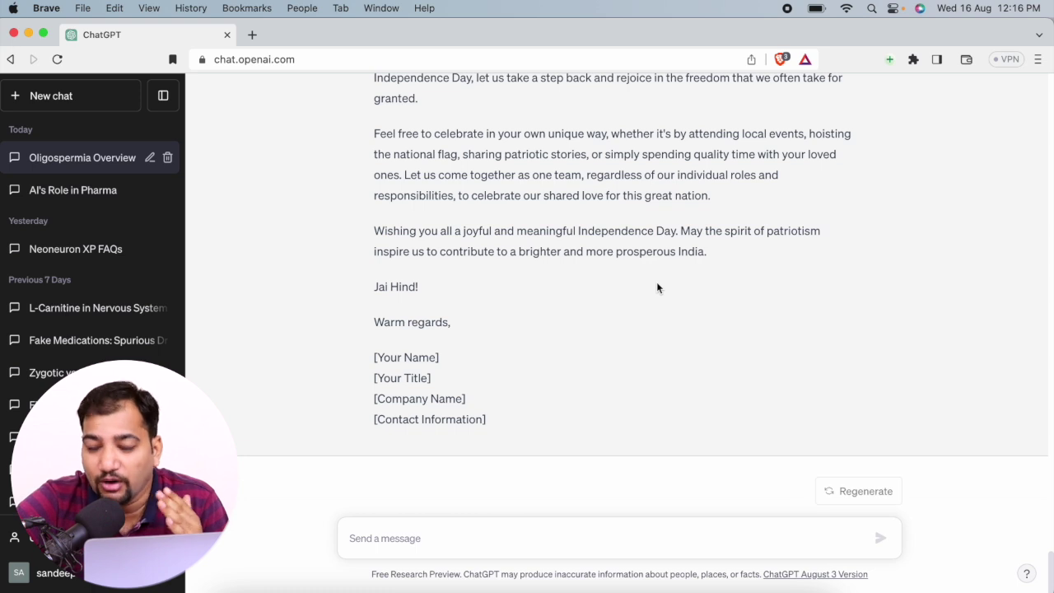
pyautogui.scroll(8, 657, 284)
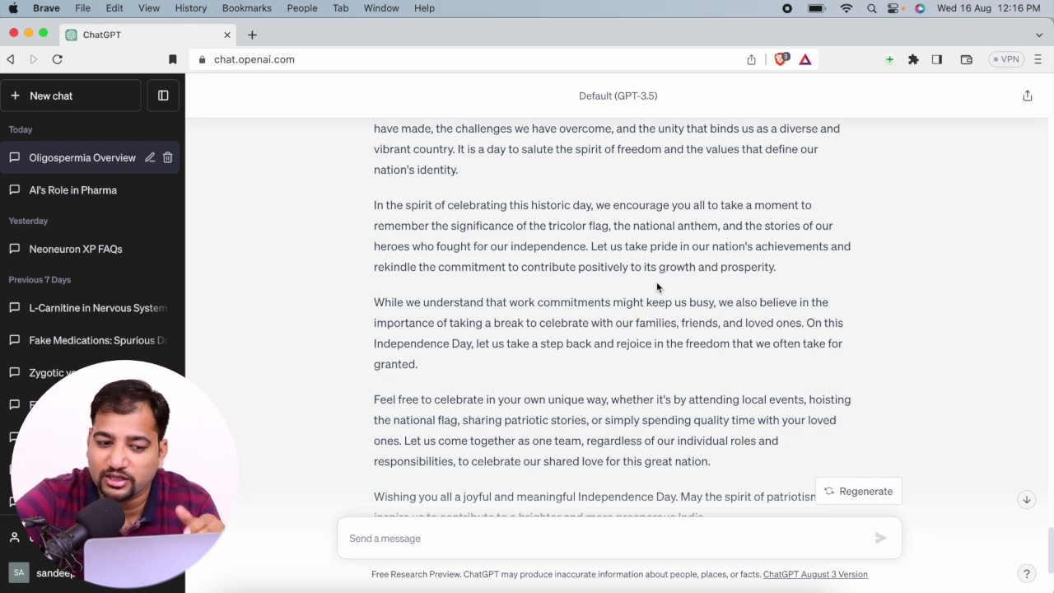
pyautogui.scroll(8, 657, 282)
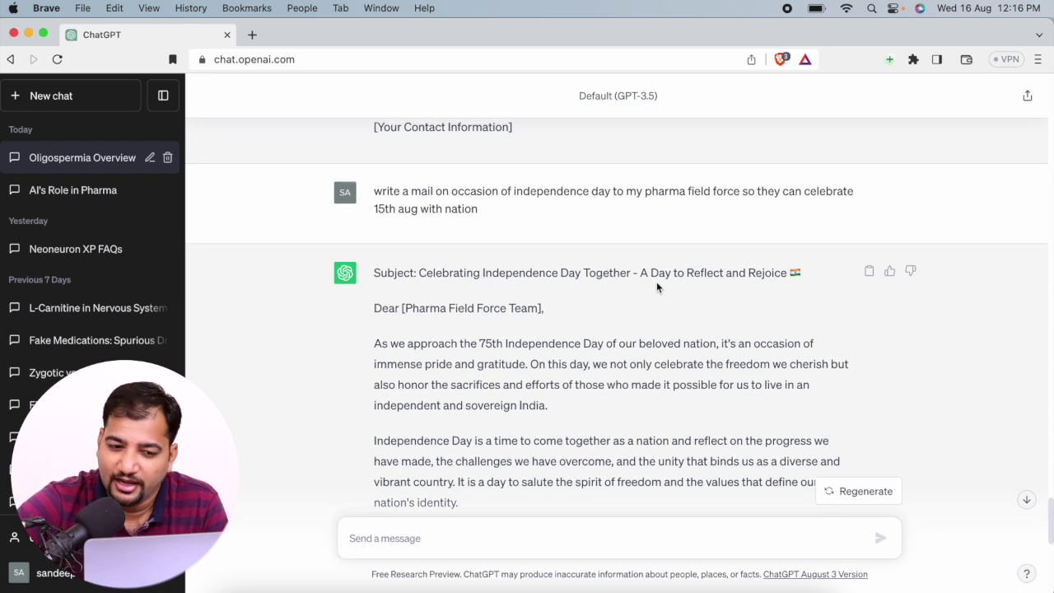
pyautogui.scroll(-12, 656, 282)
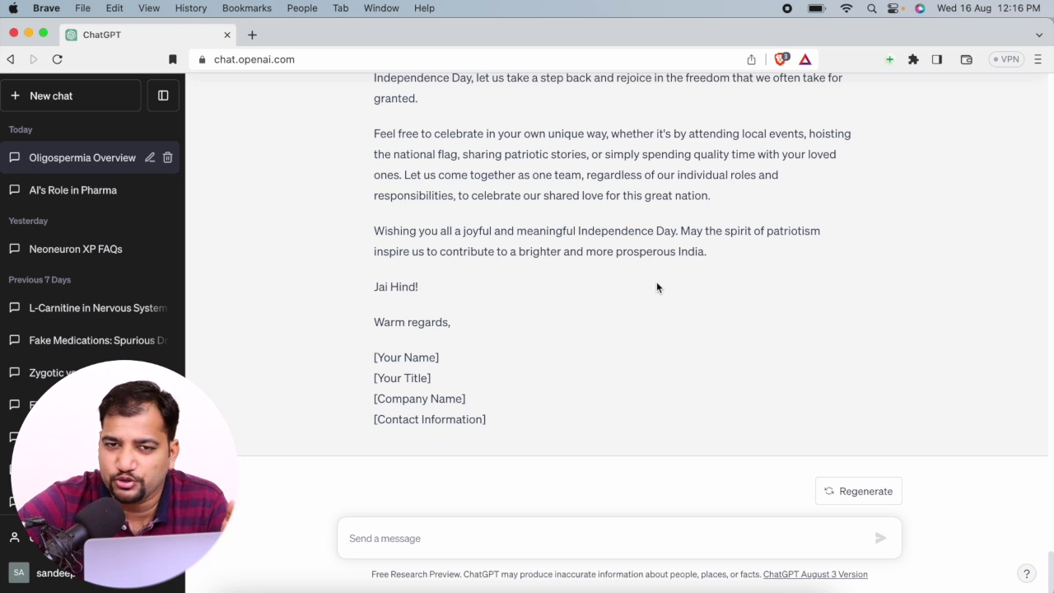
pyautogui.scroll(2, 656, 281)
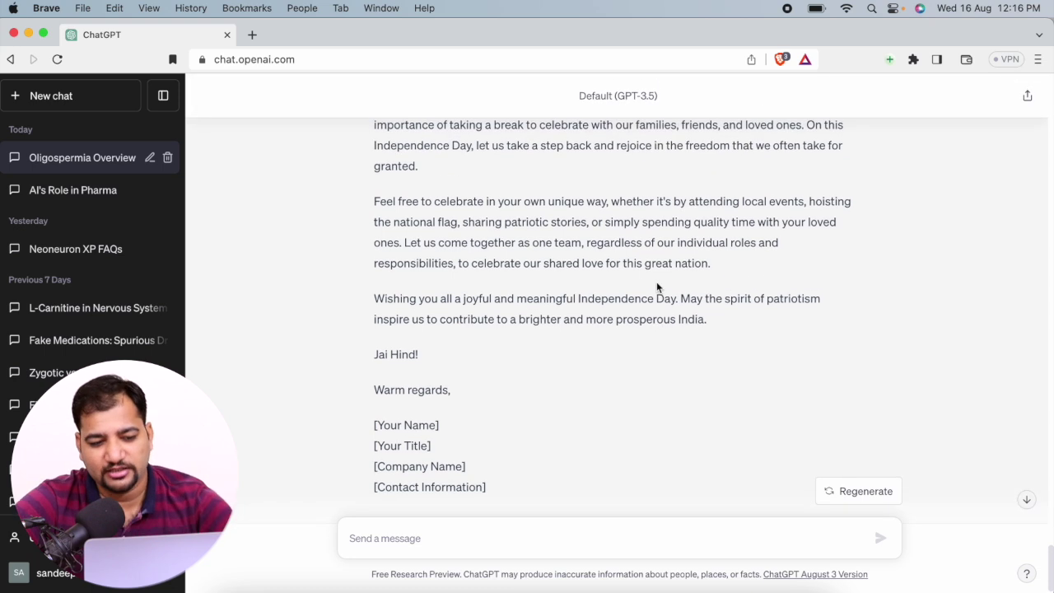
# - Send the prompt "write a mail to my pharma med rep for non performance in last month"
pyautogui.click(482, 541)
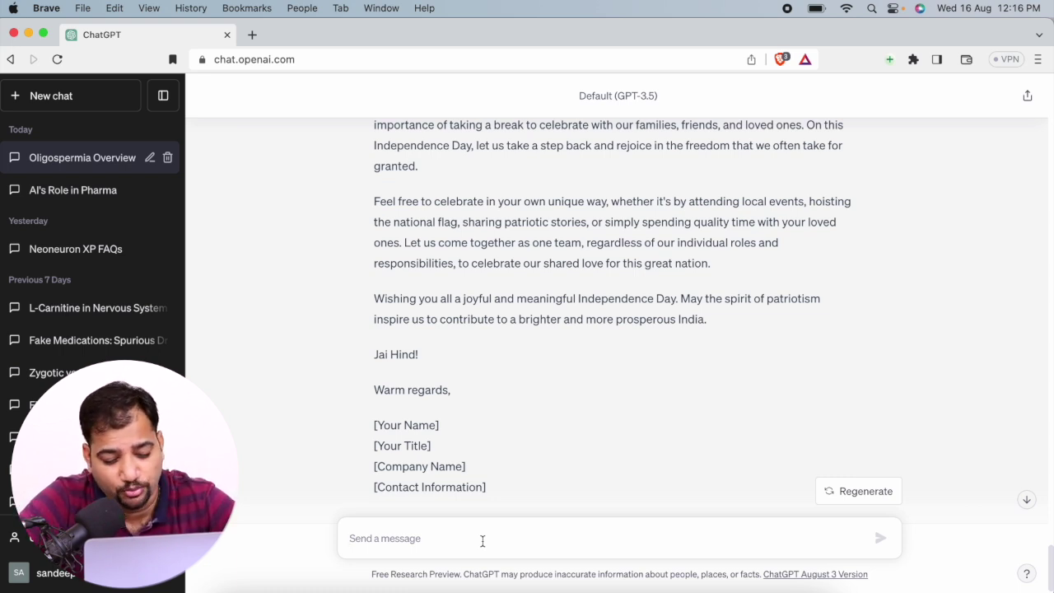
pyautogui.write('wir')
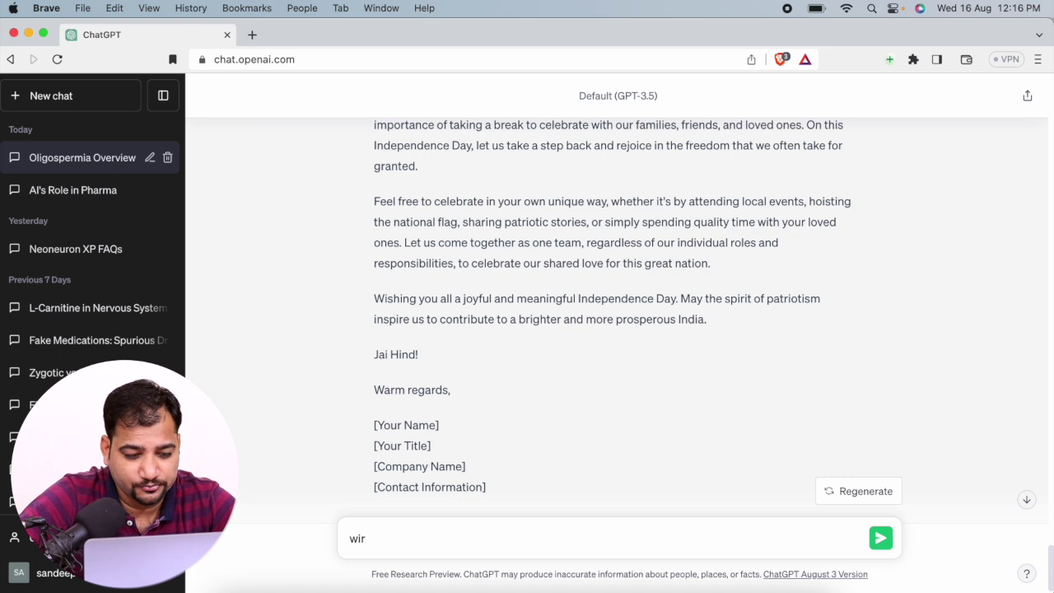
pyautogui.press('BackSpace')
pyautogui.press('BackSpace')
pyautogui.press('BackSpace')
pyautogui.write('w')
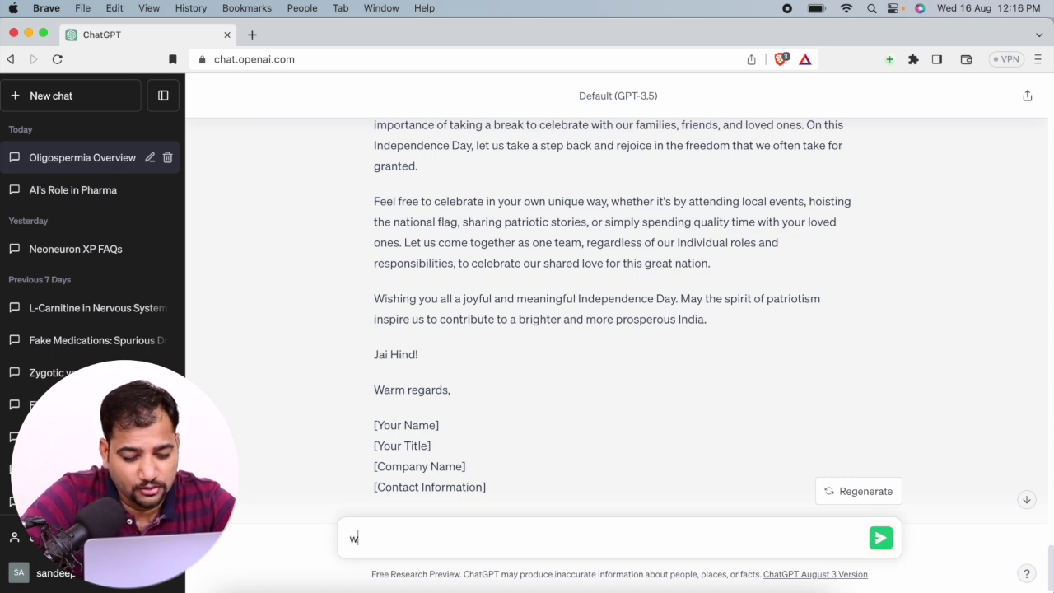
pyautogui.write('rite a ')
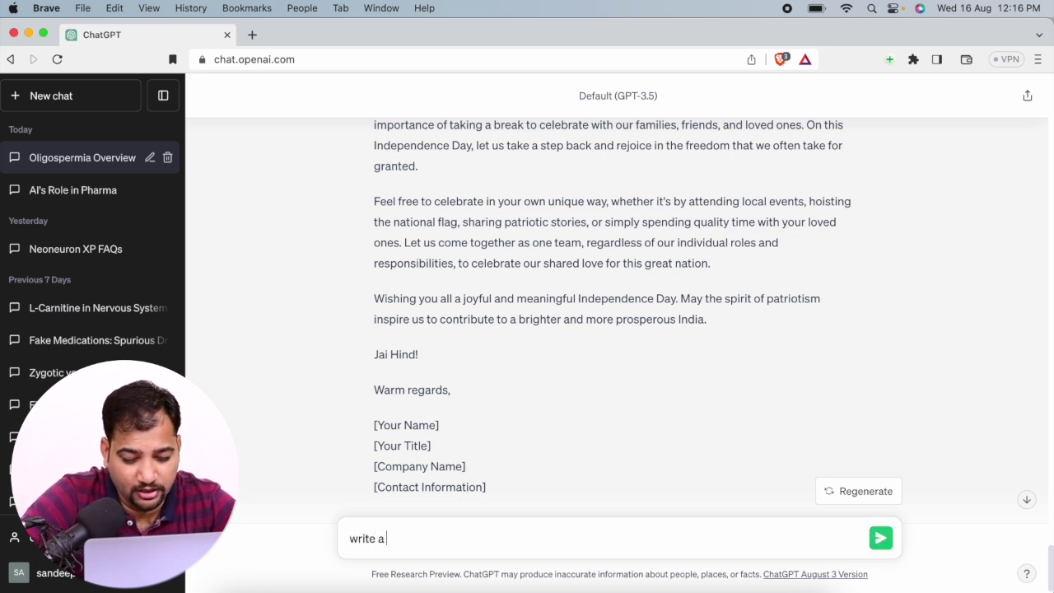
pyautogui.write('mail t')
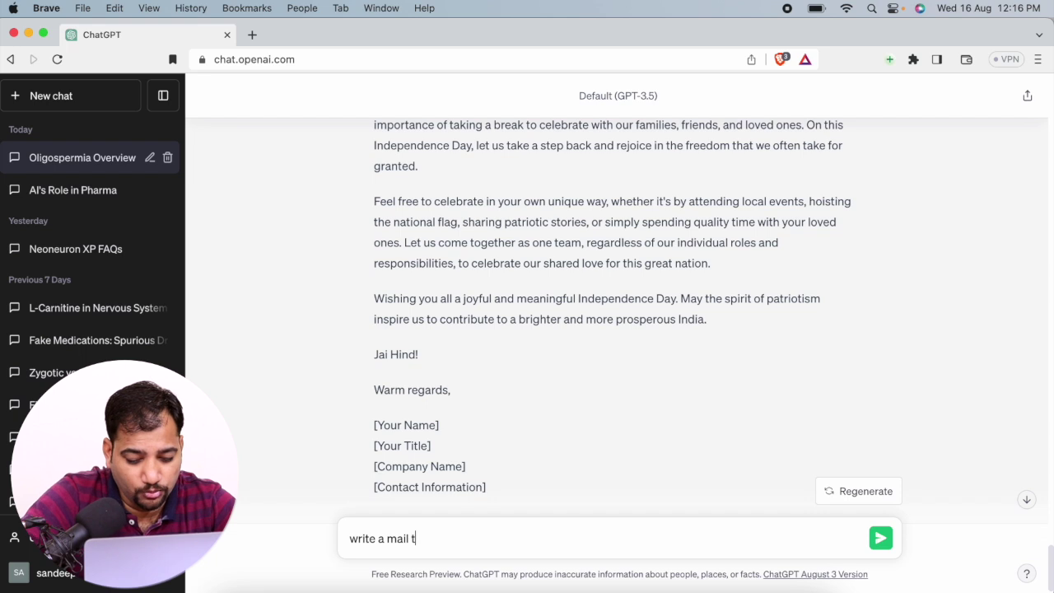
pyautogui.write('o my ph')
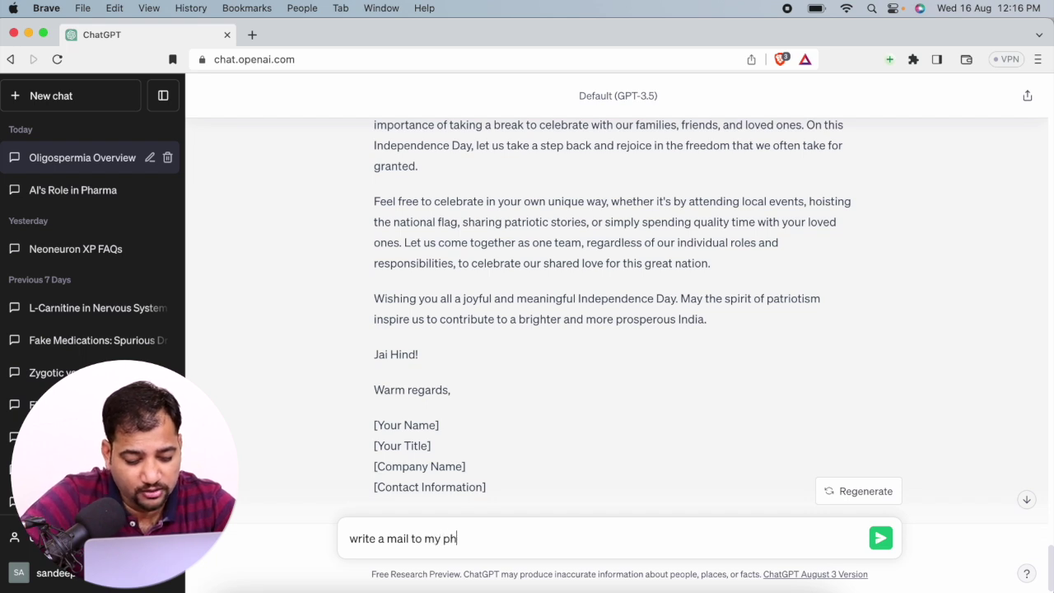
pyautogui.write('arma me')
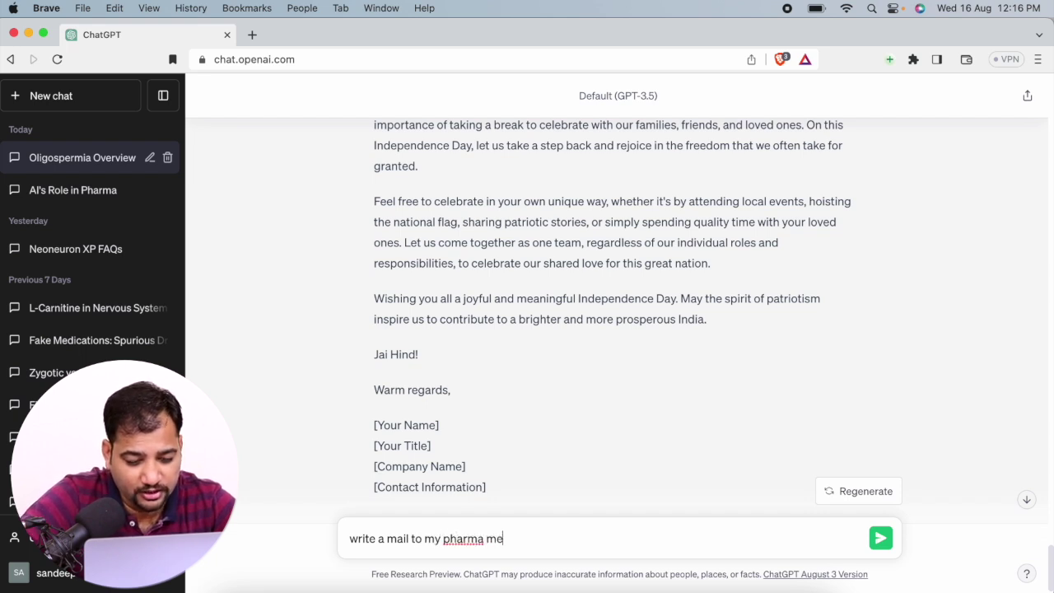
pyautogui.write('d rep for non per')
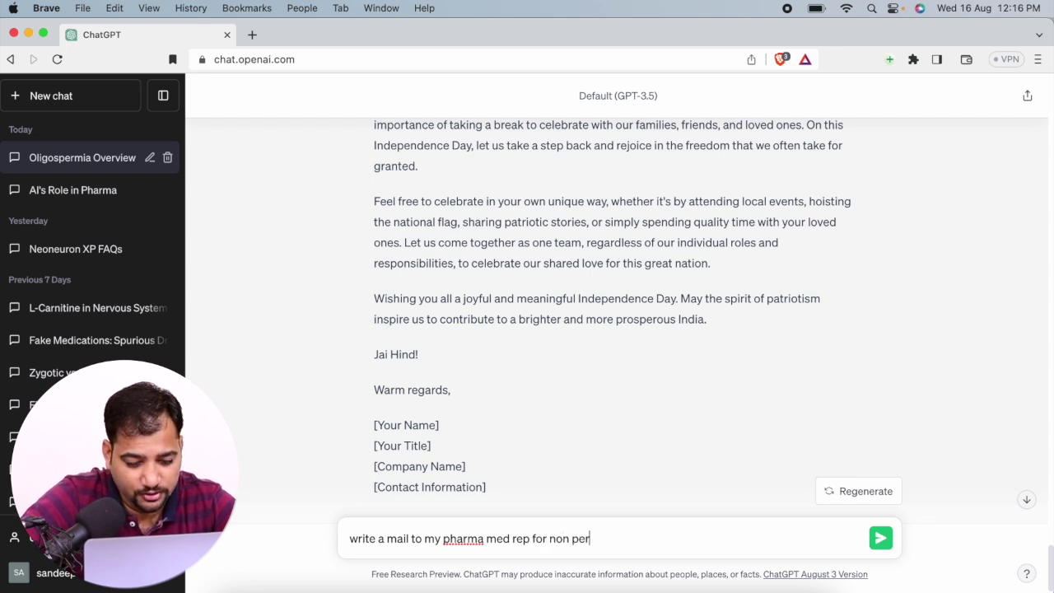
pyautogui.write('fo')
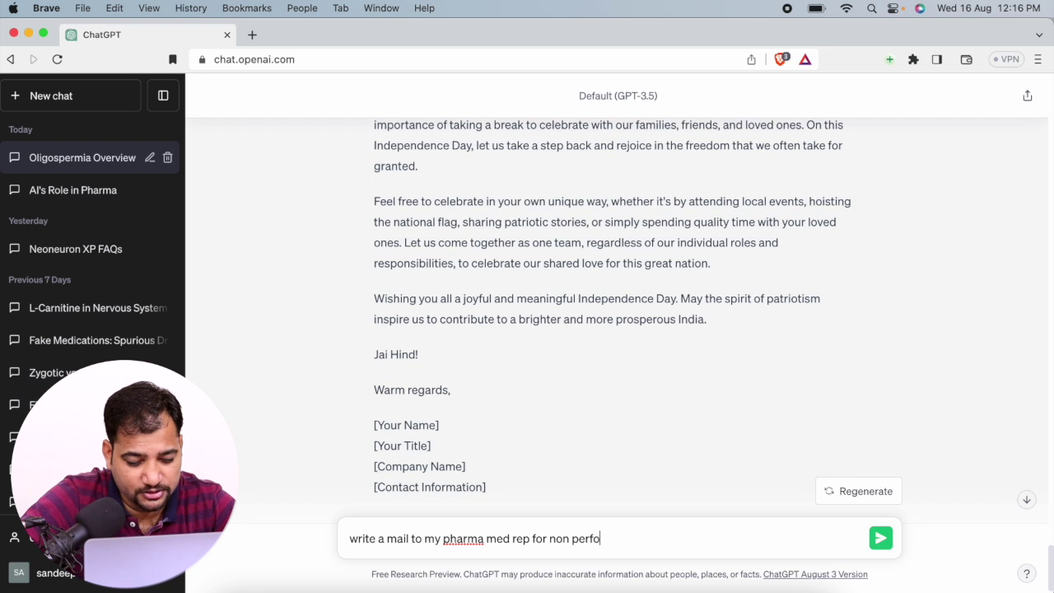
pyautogui.write('rmance in ')
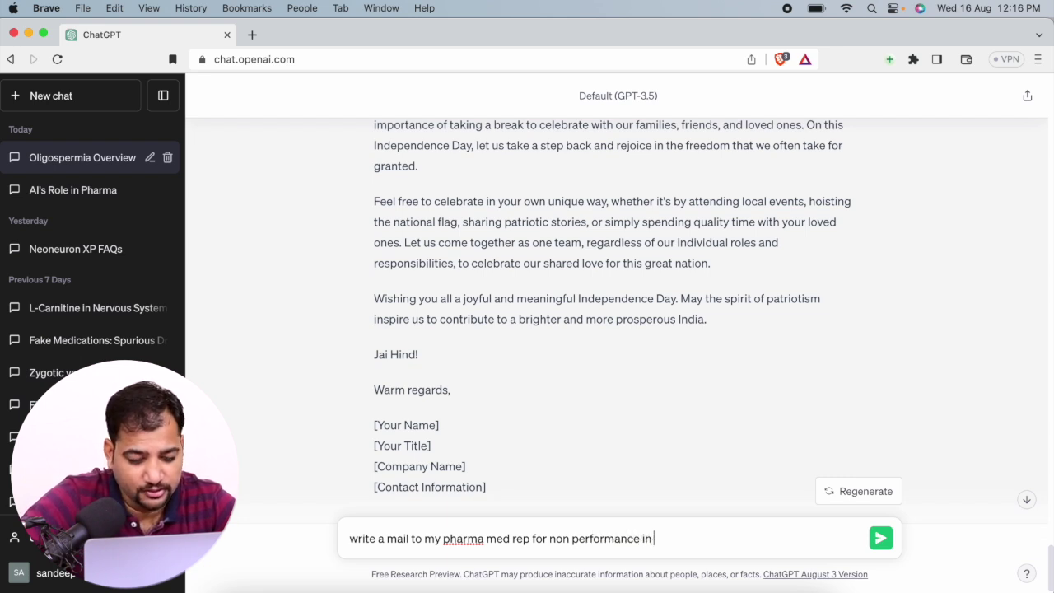
pyautogui.write('last ')
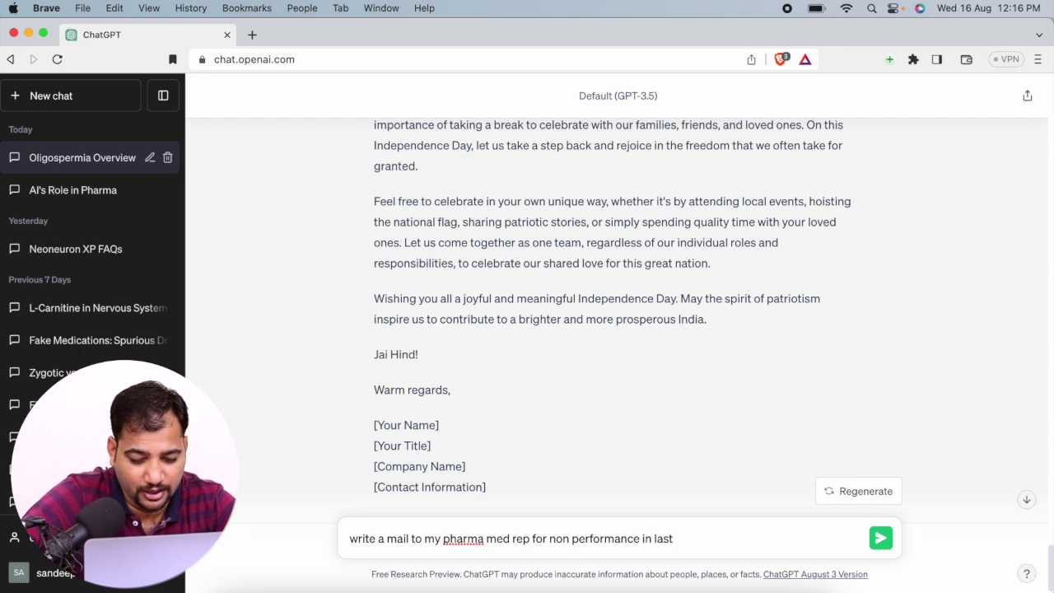
pyautogui.write('month')
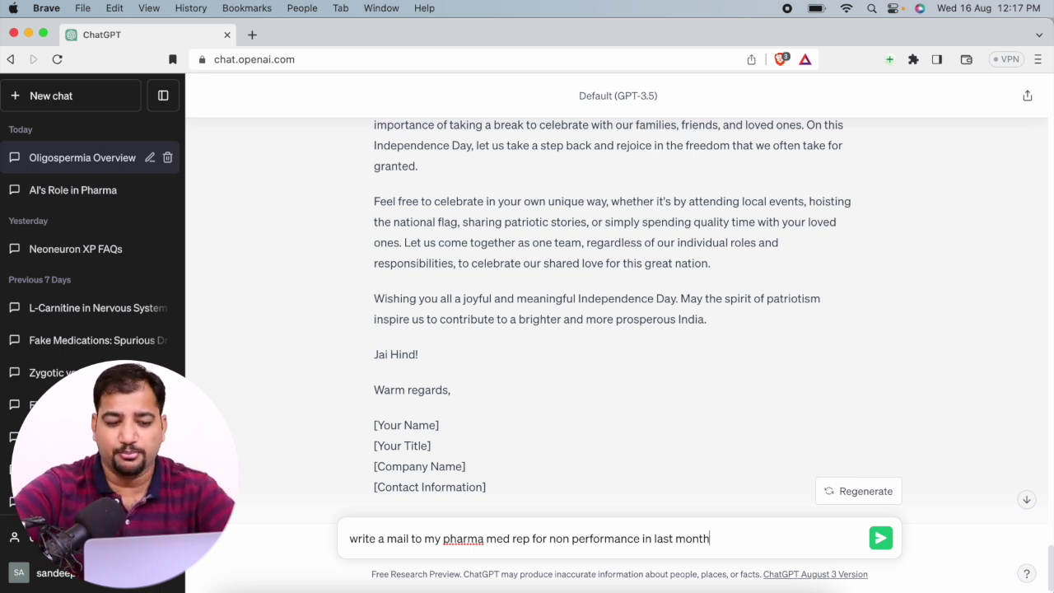
pyautogui.press('Return')
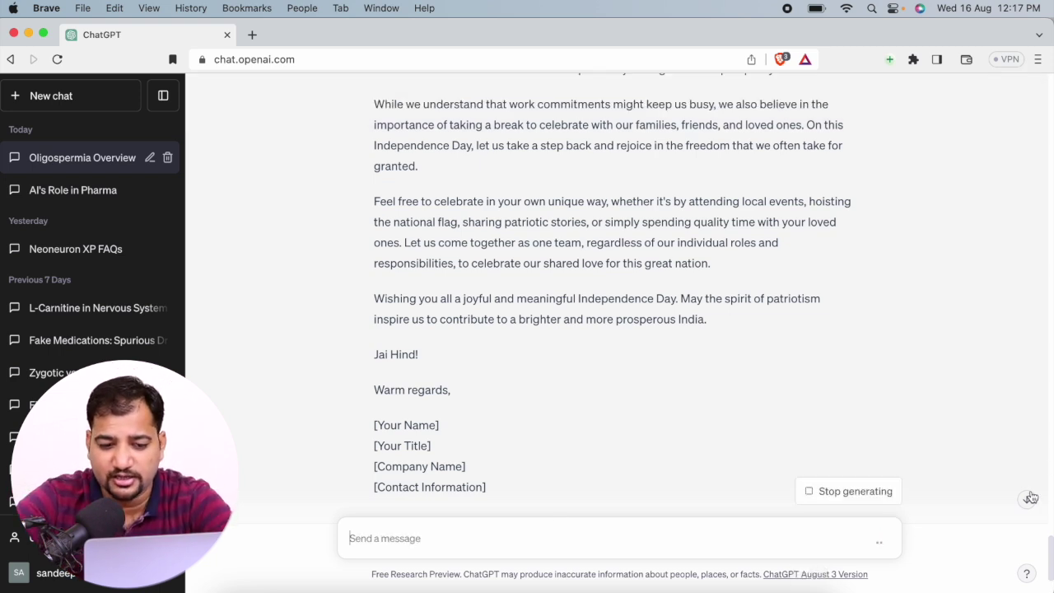
# - Read through the generated performance review mail to the medical rep, from the subject line to the signature placeholders
pyautogui.click(1030, 498)
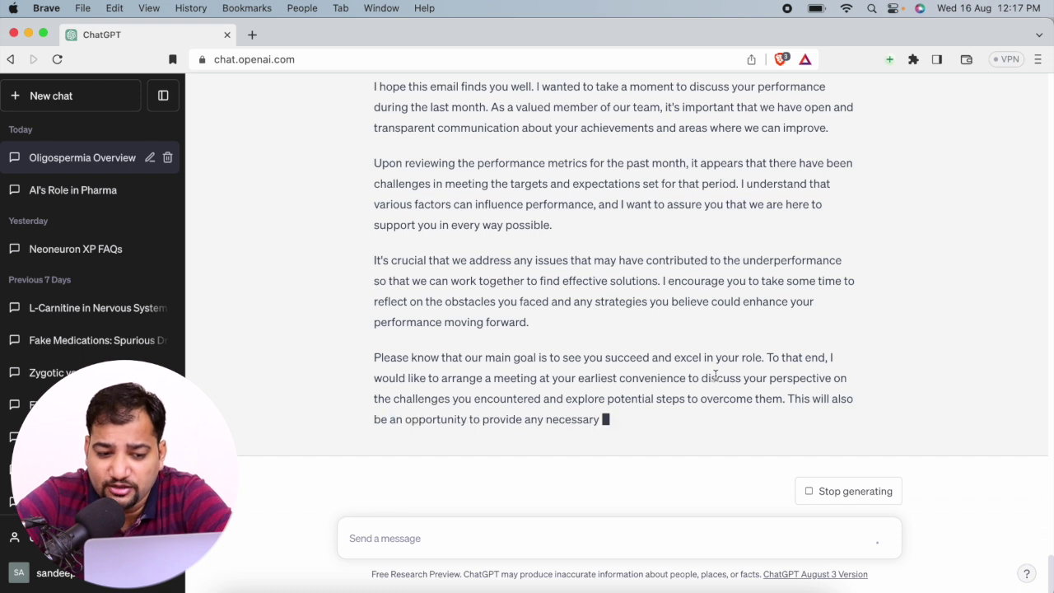
pyautogui.scroll(5, 715, 374)
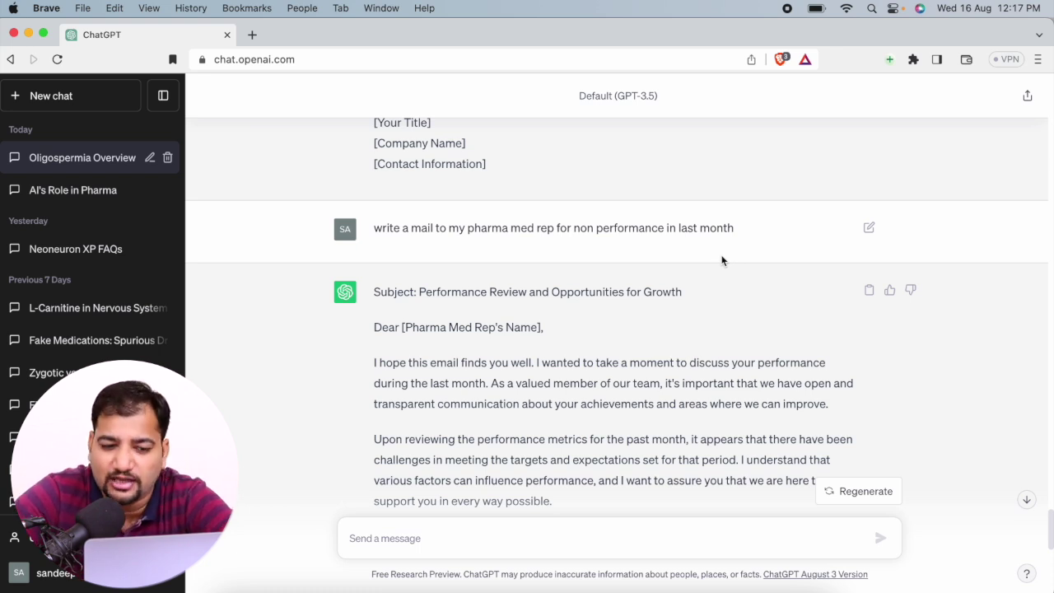
pyautogui.scroll(-10, 714, 379)
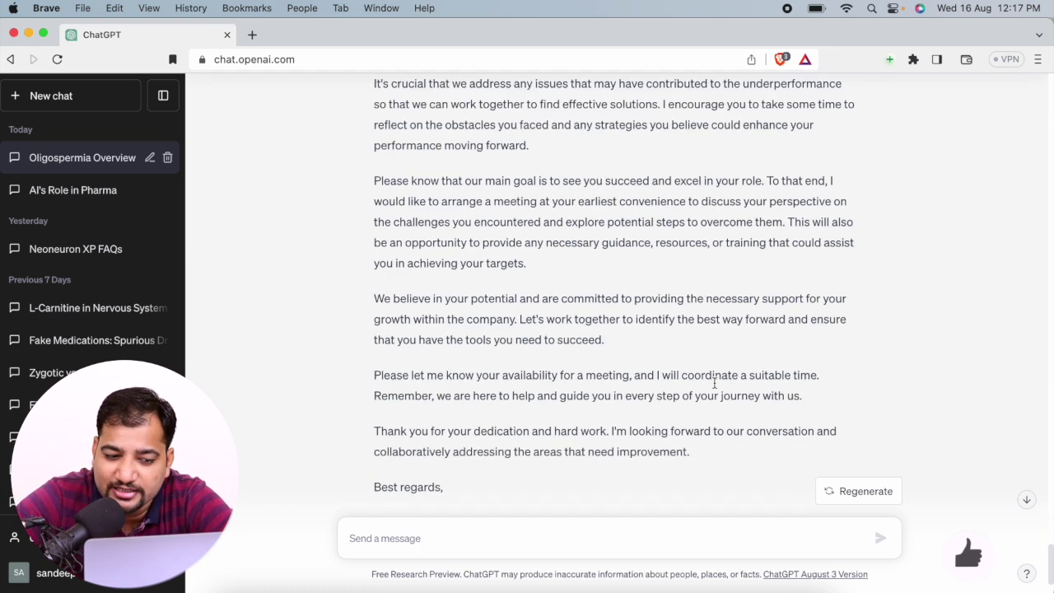
pyautogui.scroll(8, 714, 384)
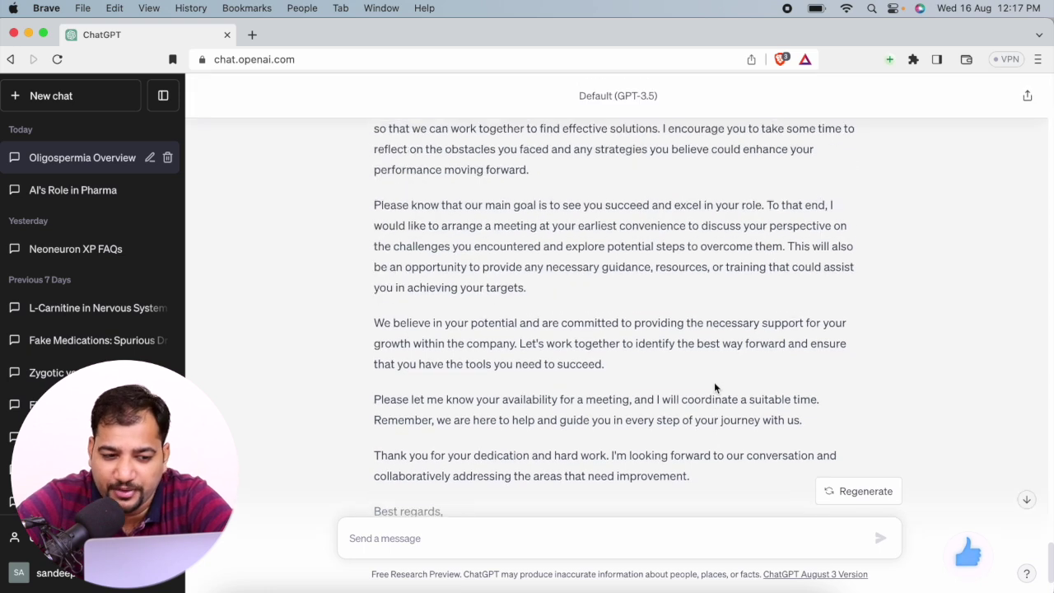
pyautogui.scroll(3, 714, 382)
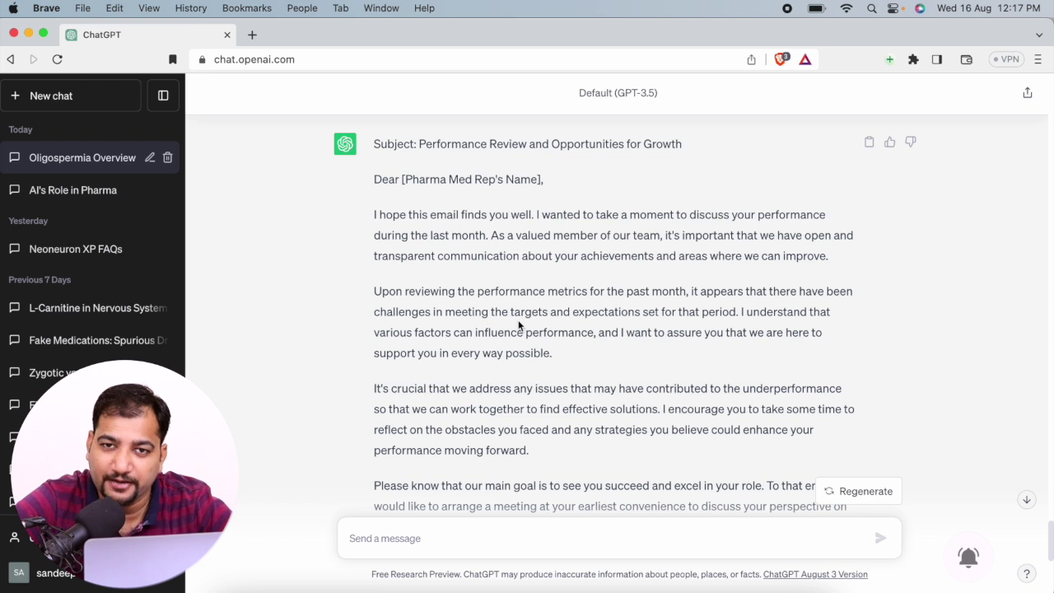
pyautogui.scroll(-10, 519, 326)
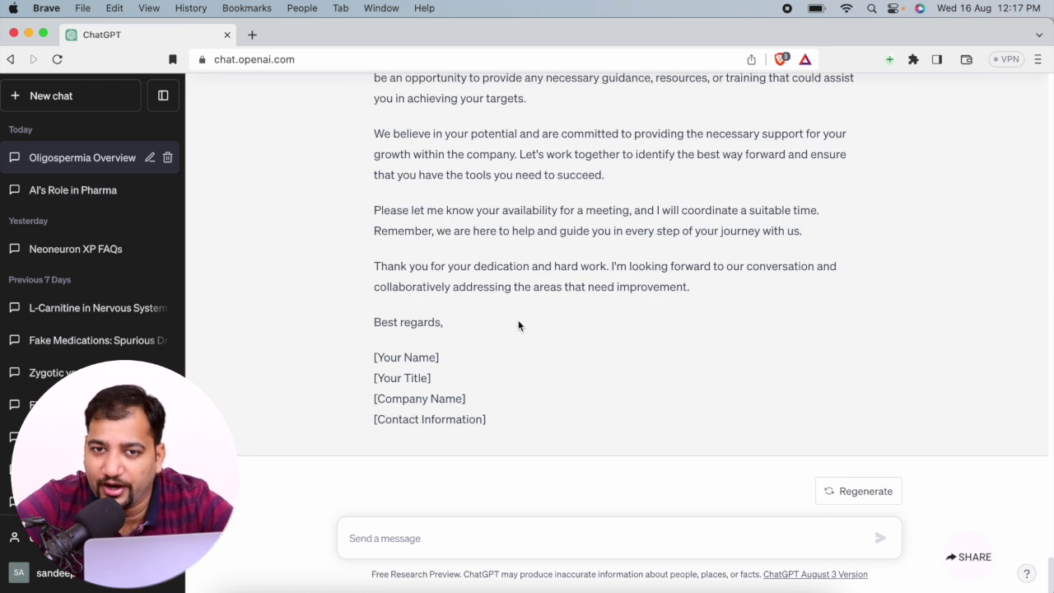